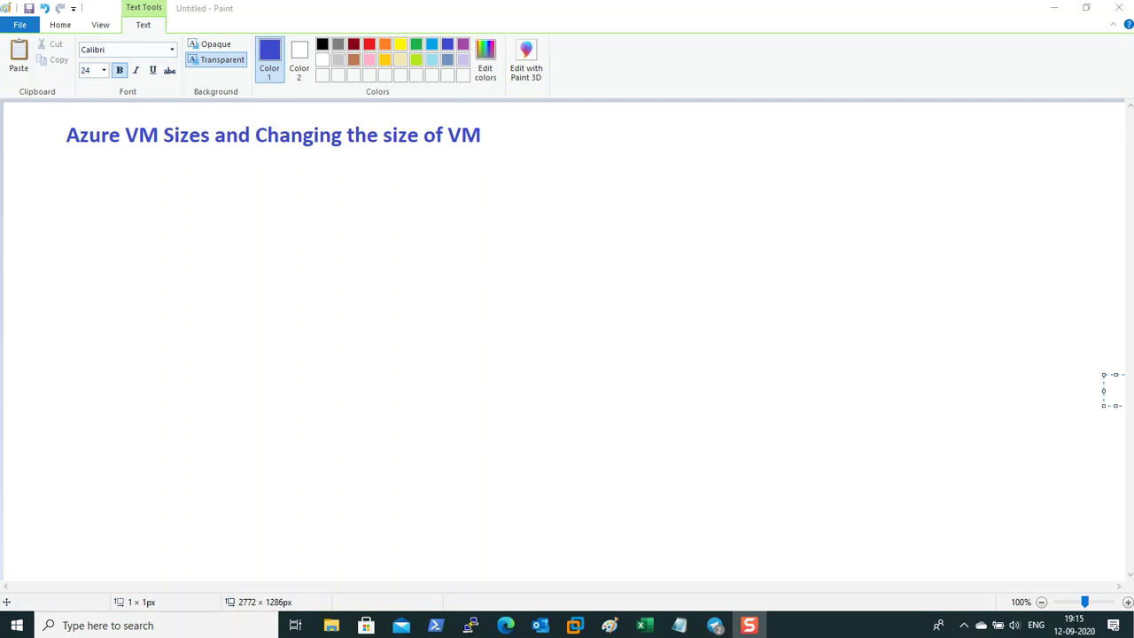
- Add a text box about 633 × 316 px below the title, with the lines "Families of VMs" and "General Purpose"
left_click(70, 31)
left_click(67, 26)
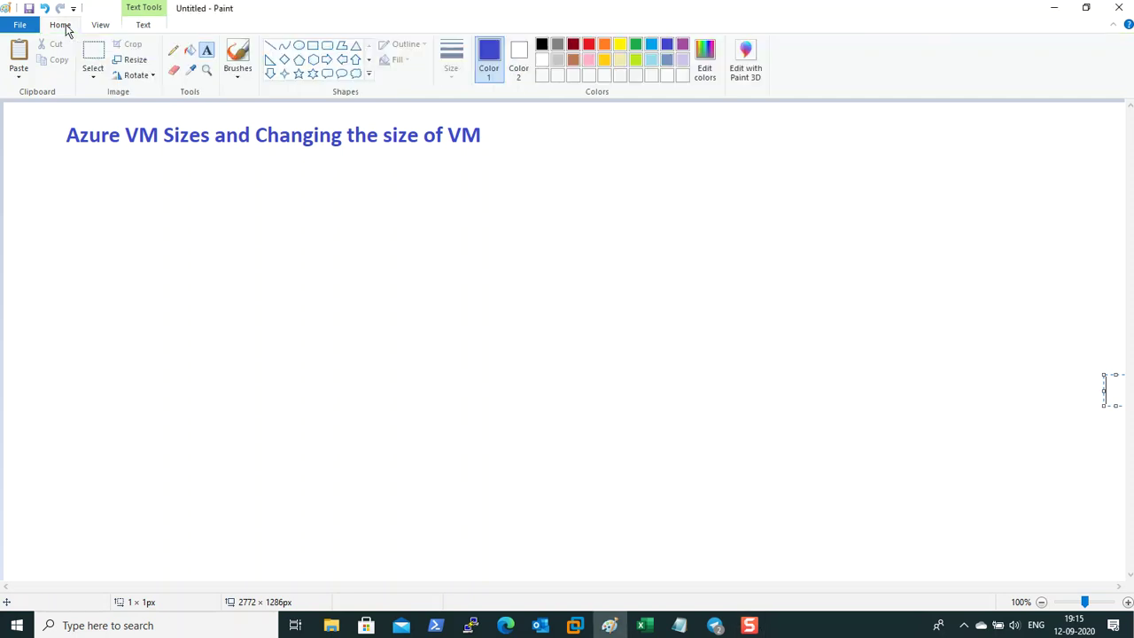
left_click(209, 54)
left_click_drag(30, 196, 481, 422)
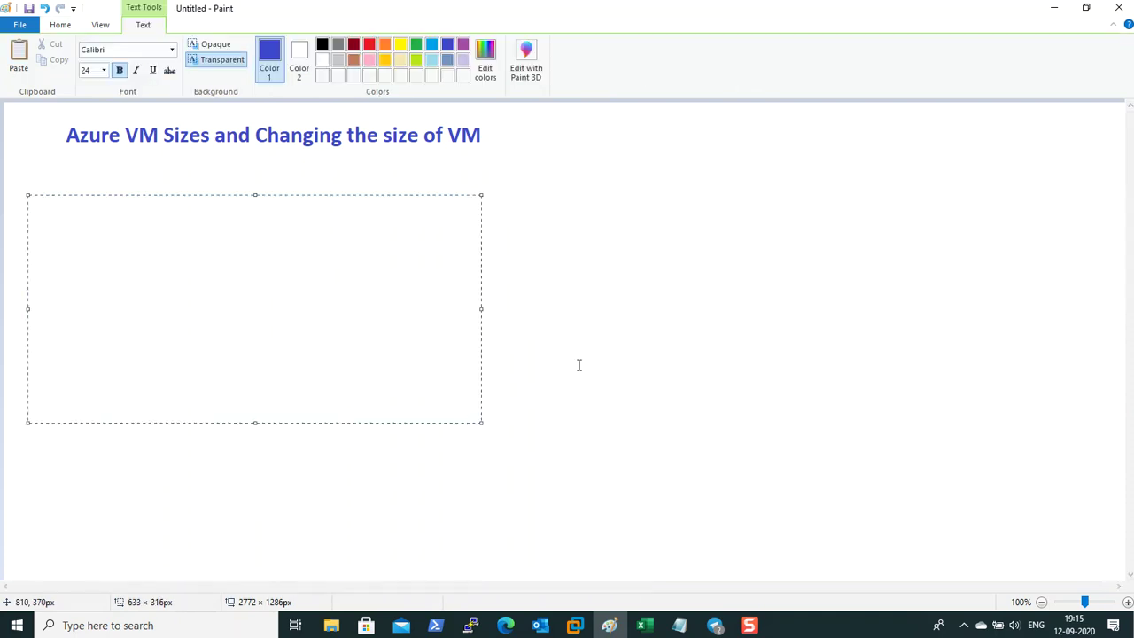
type("Families of VMs")
key("Return")
type("General Purpose")
key("Return")
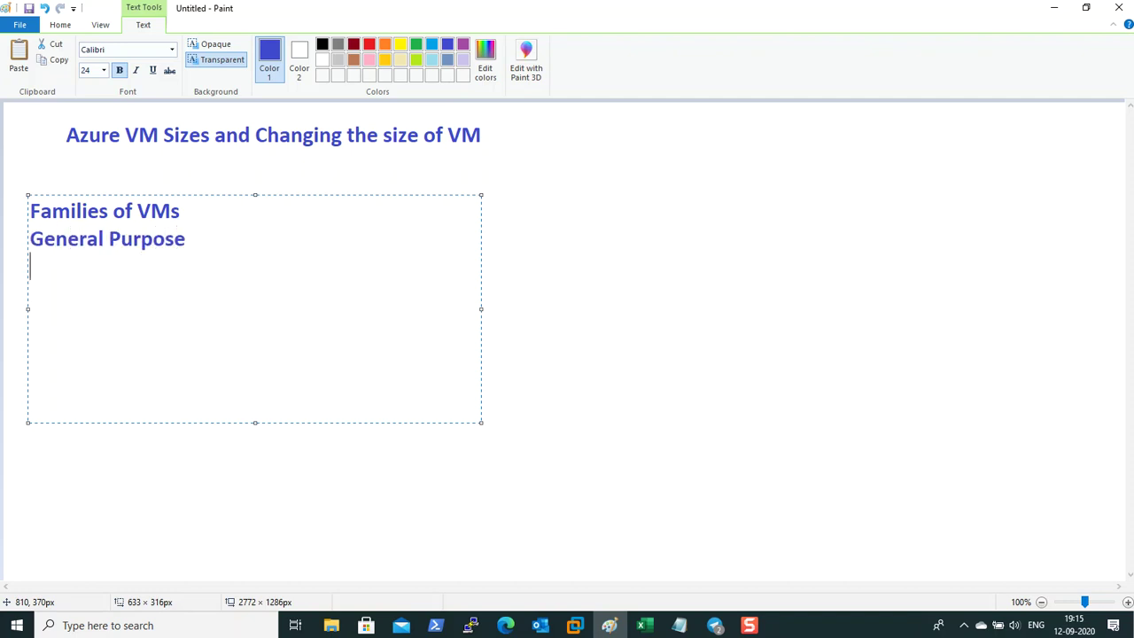
- Add the lines "Compute Opt (CPU)" and "Mem Opt" to the list of VM families
type("Compute Opt")
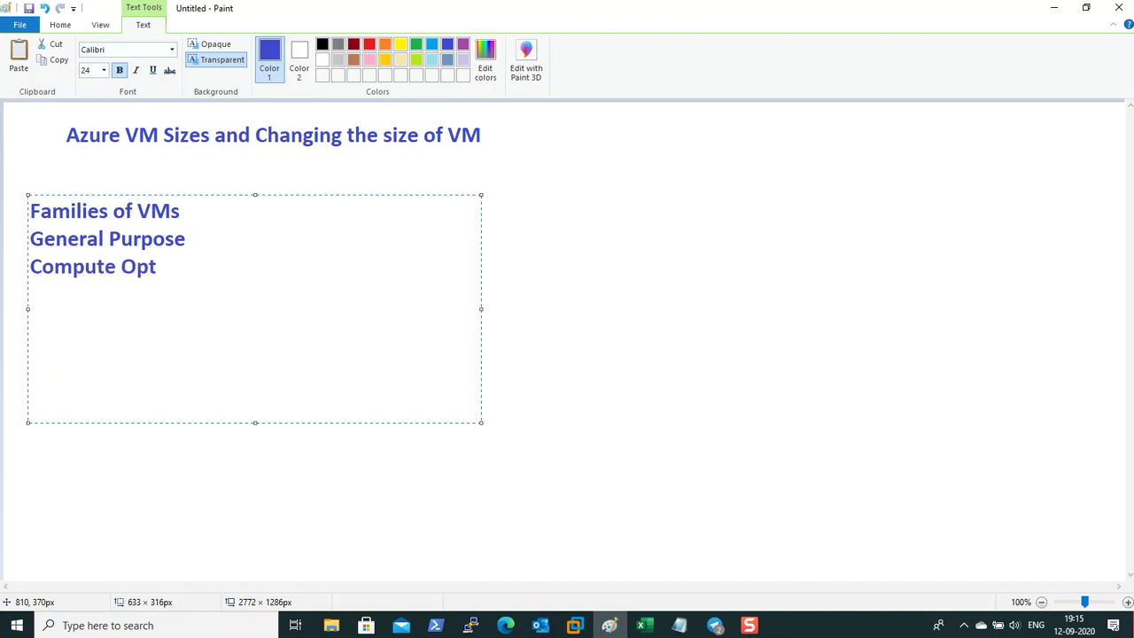
type(" (CPUP")
key("BackSpace")
type(")")
key("Return")
type("M")
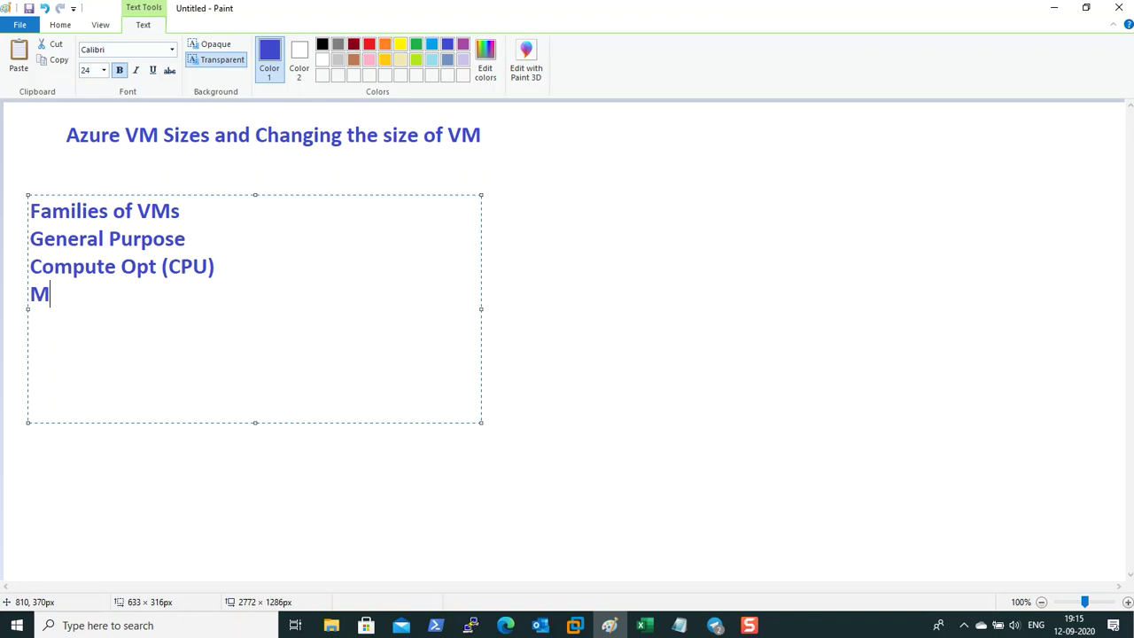
type("em Opt")
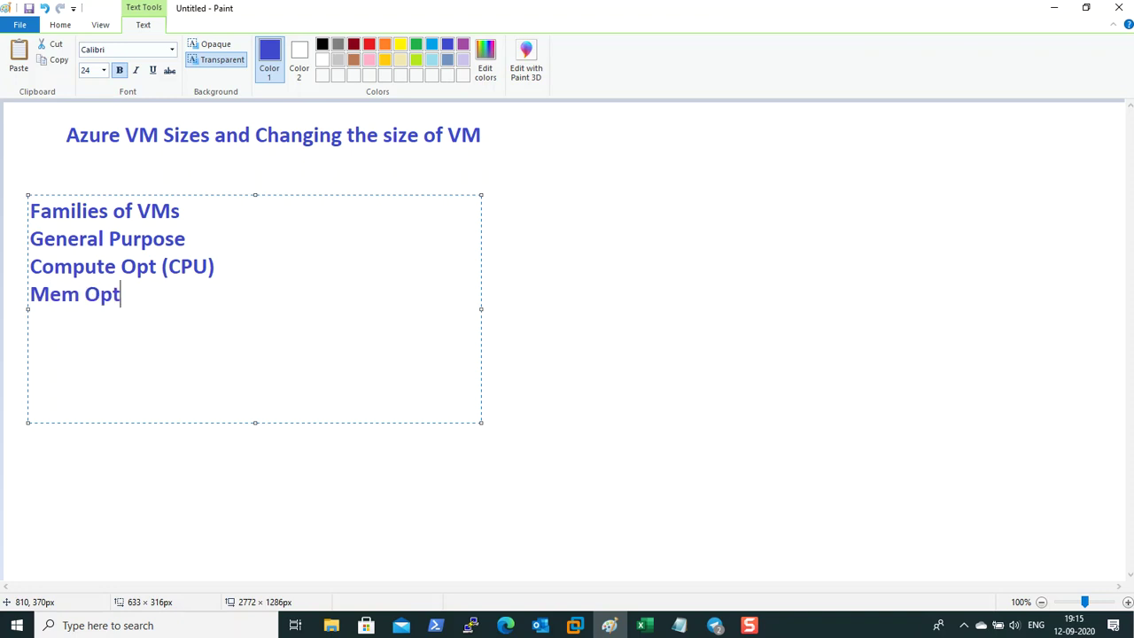
- Add the line "Storage Opt" below "Mem Opt" in the list
key("Return")
type("Storage")
key("BackSpace")
key("BackSpace")
type("age Opt")
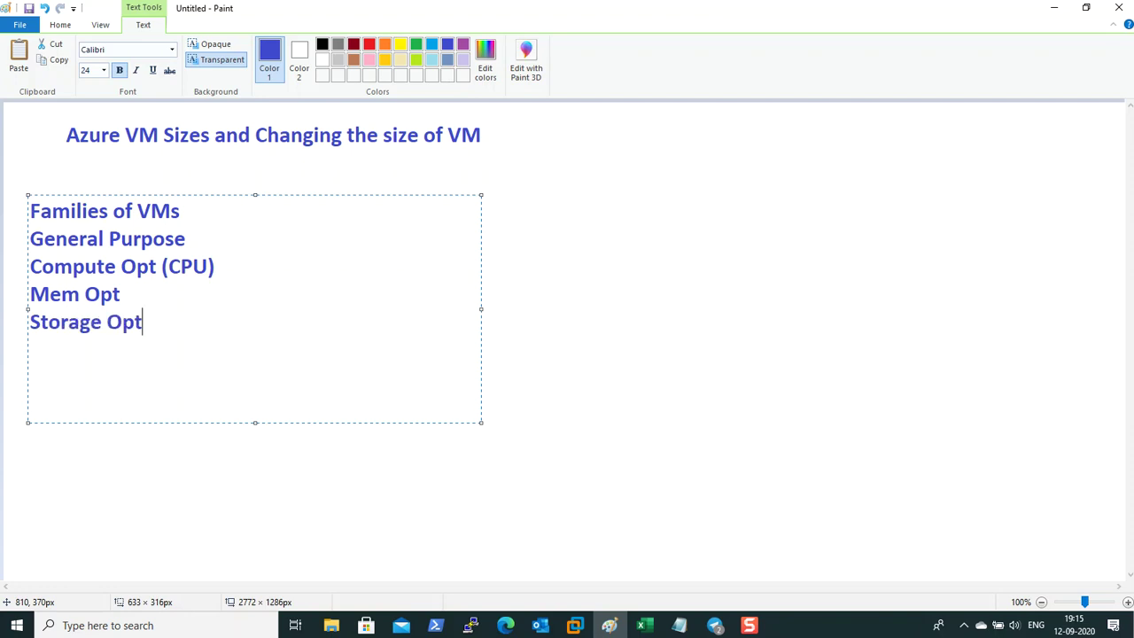
- Complete the list with the lines "GPU", "High Performance Compute" and "Confidential compute."
key("Return")
type("GPU")
key("Return")
type("High Performance Compute")
key("Return")
type("C")
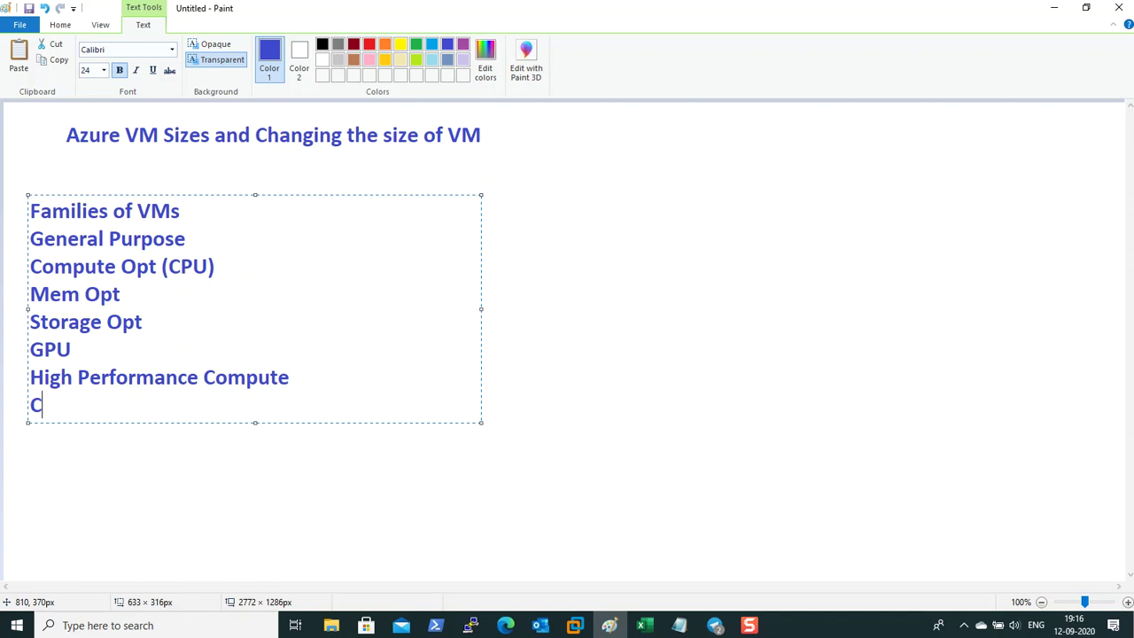
type("onfidential compute.")
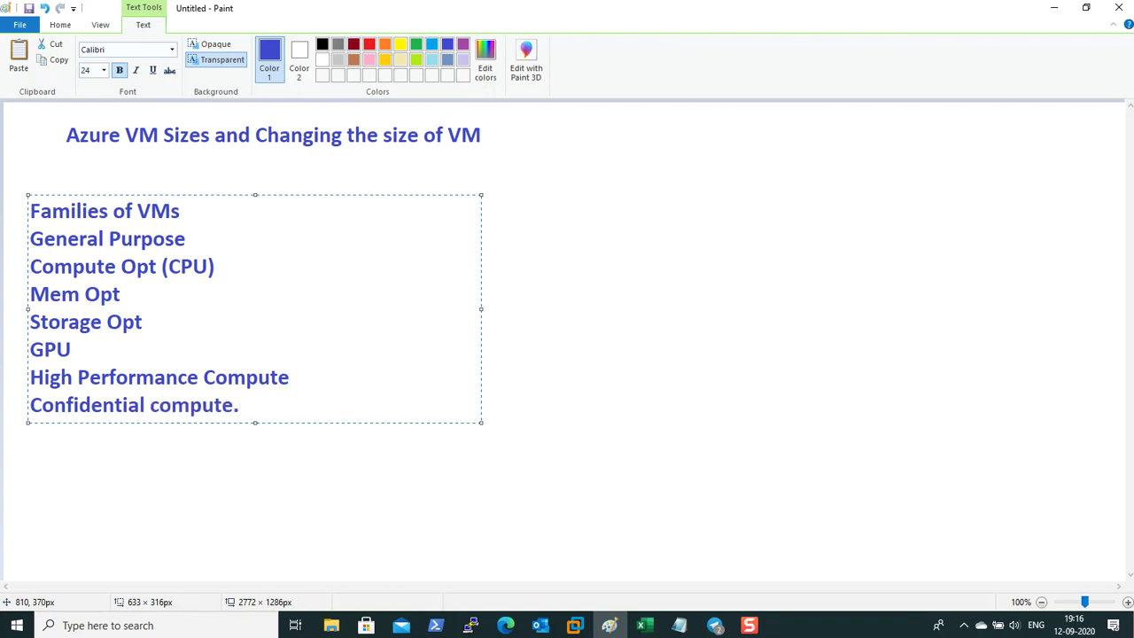
- Colour the heading line "Families of VMs" red
key("Up")
key("Up")
key("Up")
key("Up")
key("Up")
key("Up")
key("Up")
key("shift+Left")
key("shift+Left")
key("shift+Left")
key("shift+Left")
key("shift+Left")
key("shift+Left")
key("shift+Left")
key("shift+Left")
key("shift+Left")
key("shift+Left")
key("shift+Left")
key("shift+Left")
key("shift+Left")
key("shift+Left")
key("shift+Left")
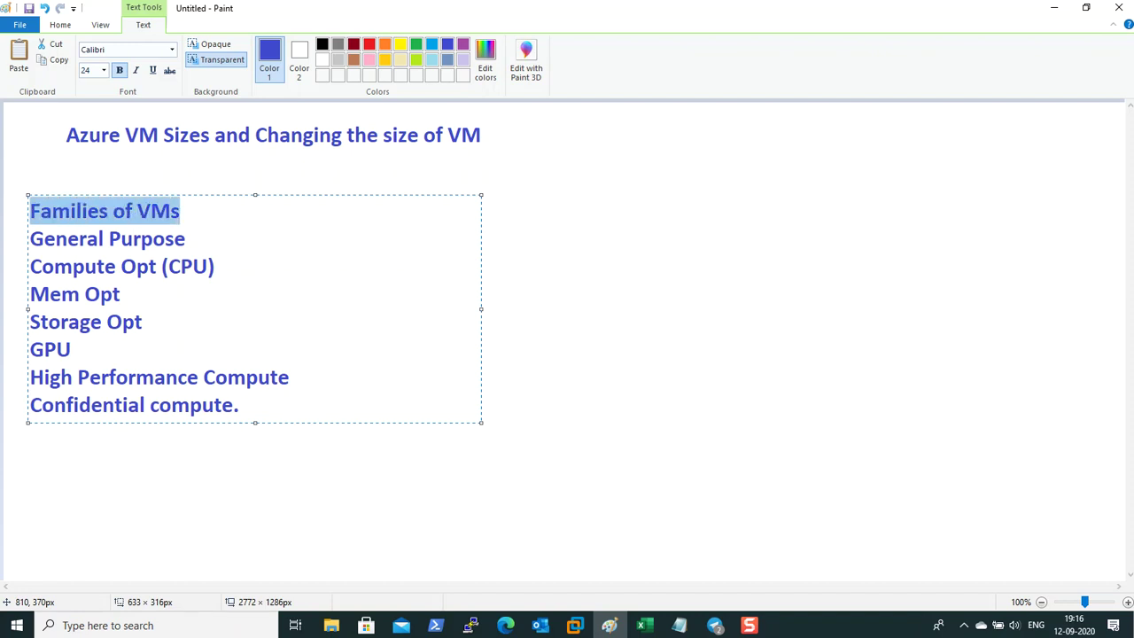
left_click(368, 44)
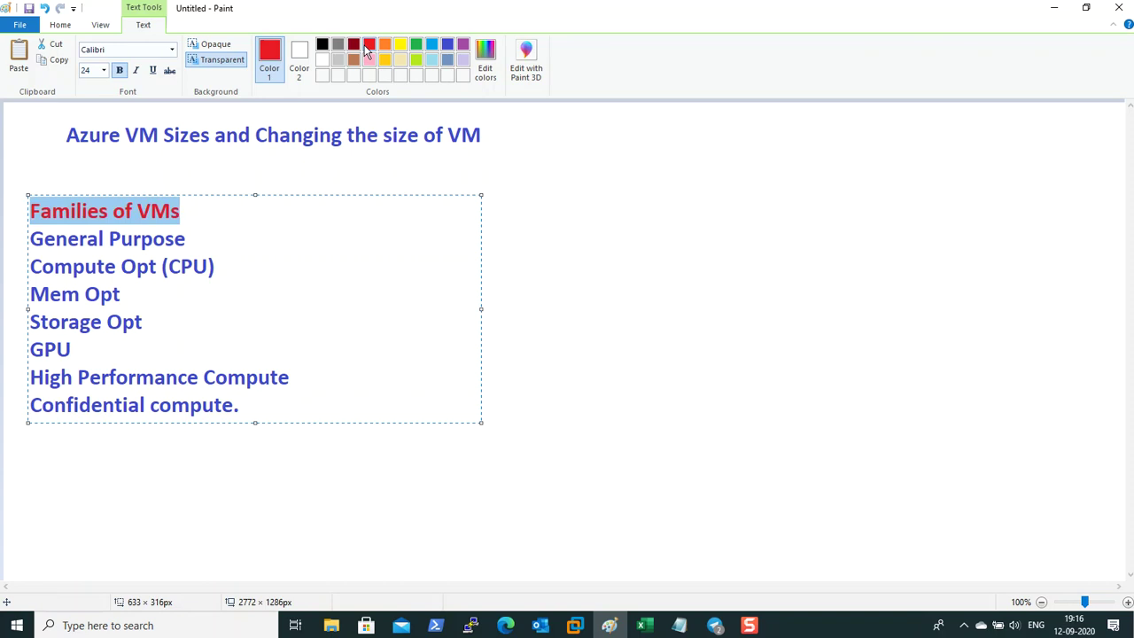
- Underline the heading line "Families of VMs"
left_click(278, 240)
left_click_drag(201, 210, 22, 209)
key("ctrl+u")
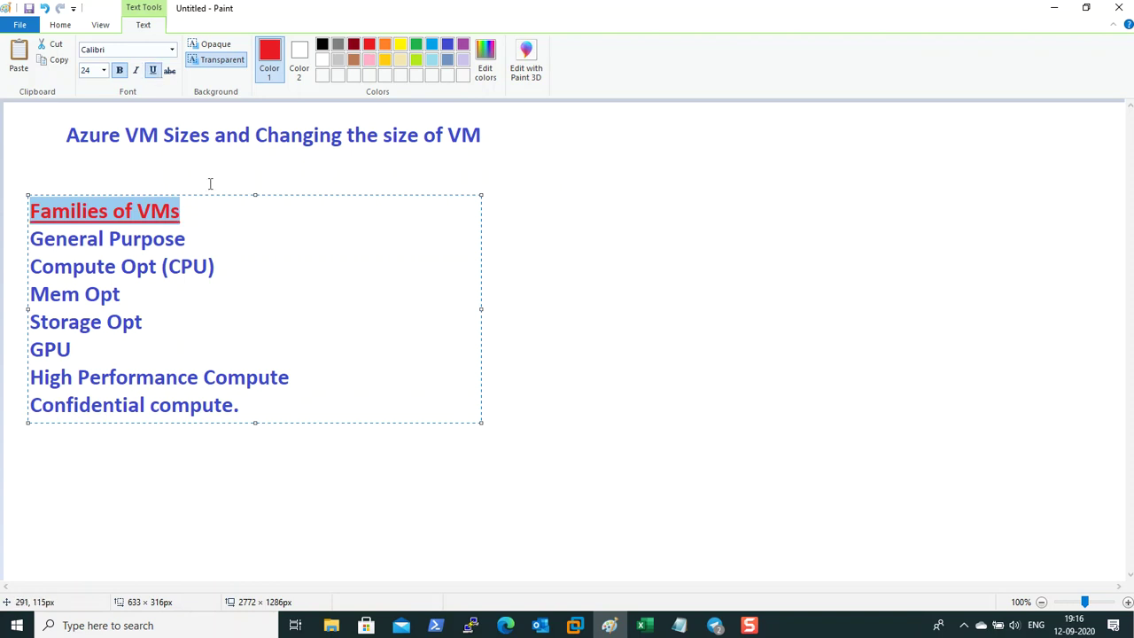
- Append "-->>" to the "General Purpose" line and insert a blank line below it
left_click(211, 239)
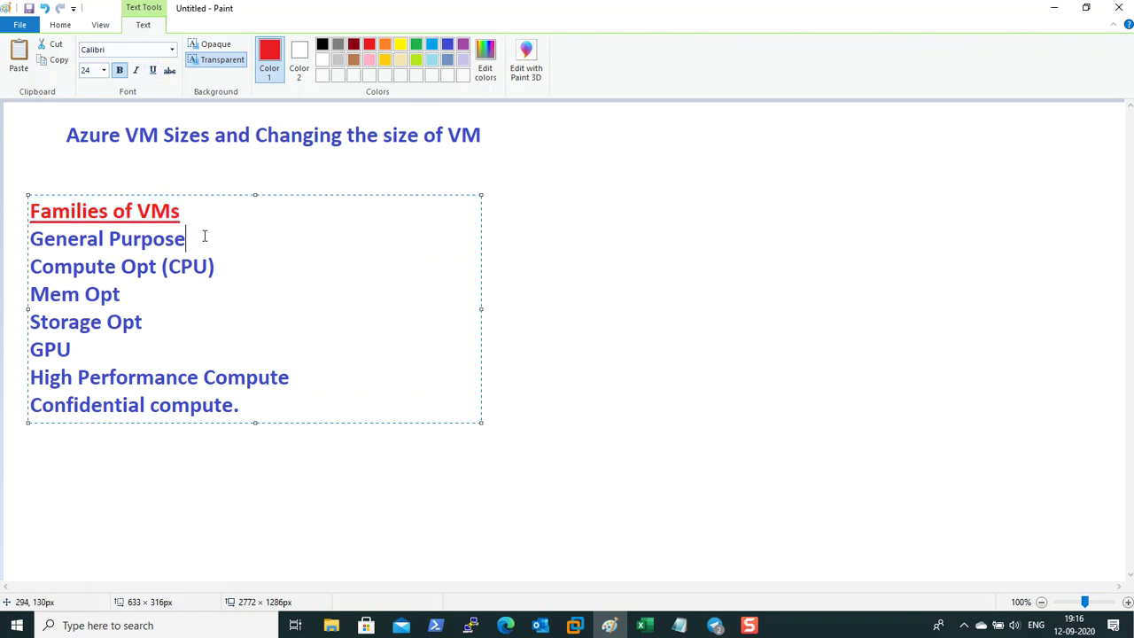
type("-->>")
key("Return")
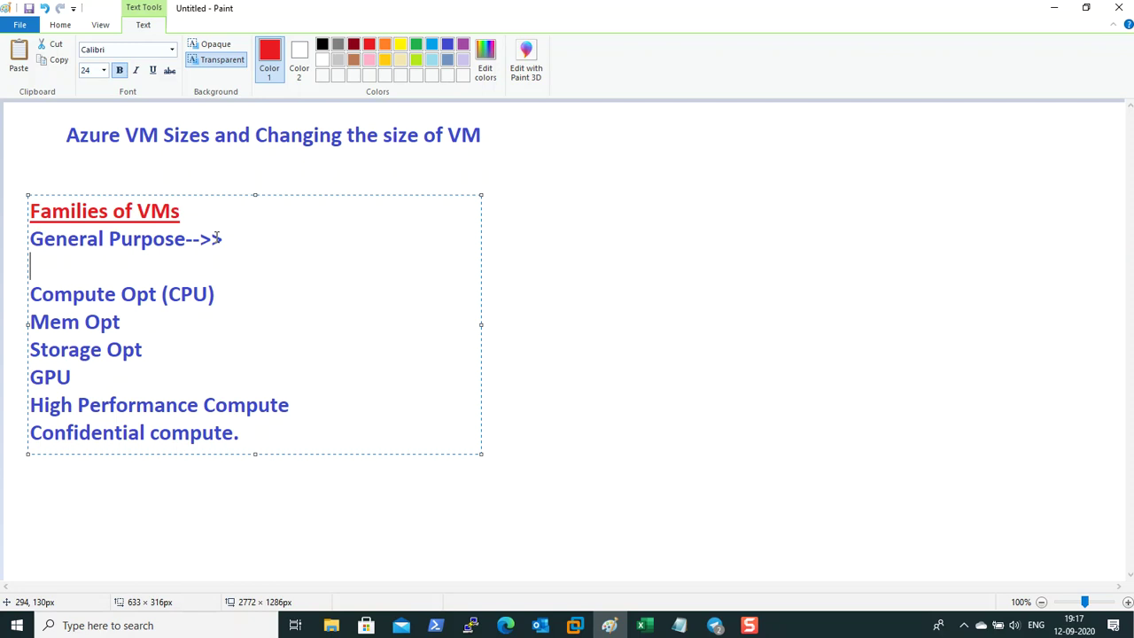
- Insert a blank line above "Mem Opt" and another above "Storage Opt"
key("Down")
key("Down")
key("Return")
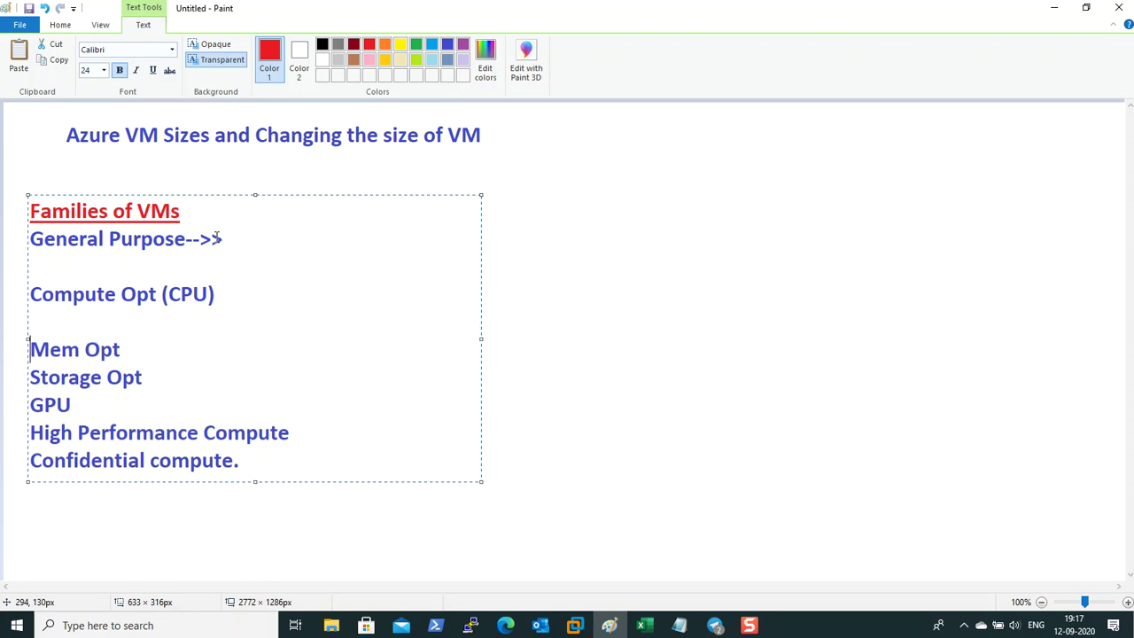
key("Up")
key("Down")
key("Down")
key("Return")
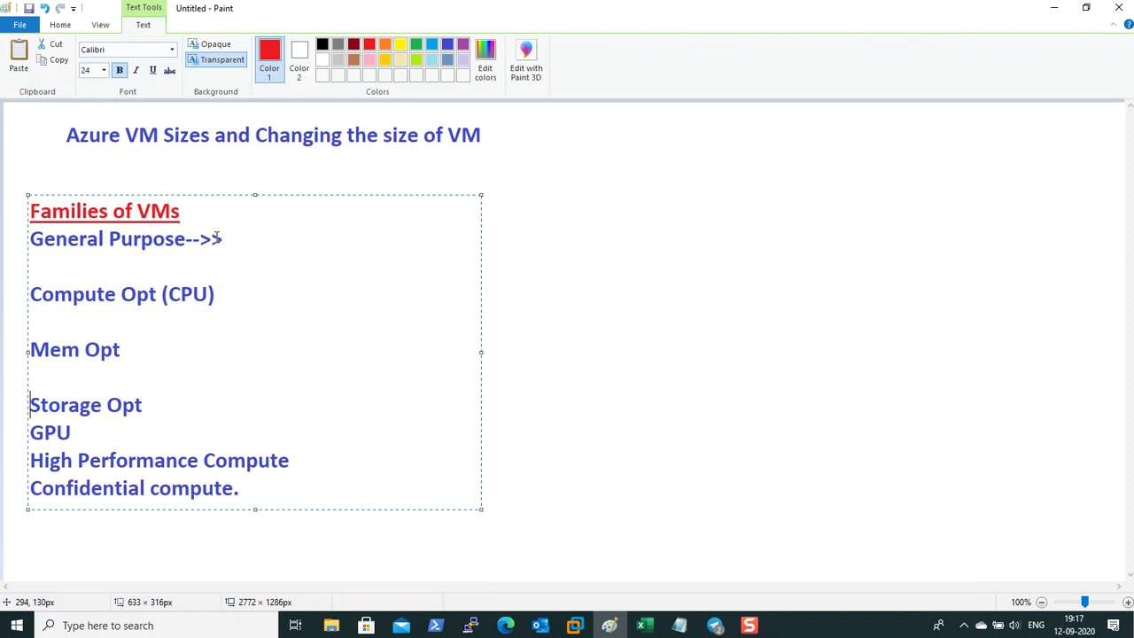
- Insert one blank line each above "GPU", "High Performance Compute" and "Confidential compute."
key("Down")
key("Return")
key("Down")
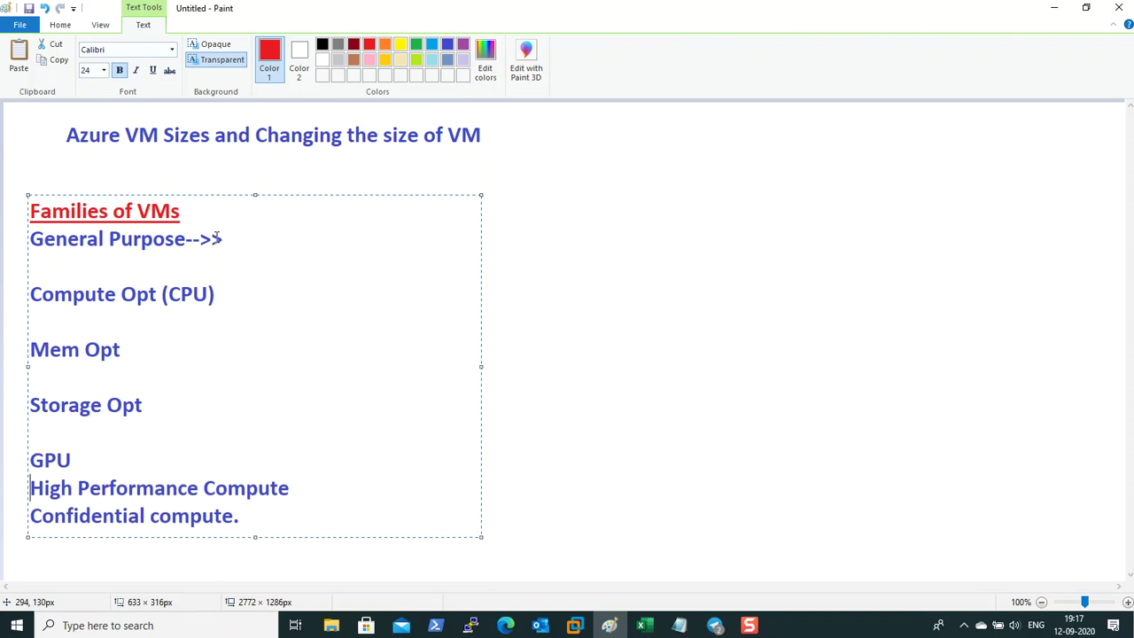
key("Return")
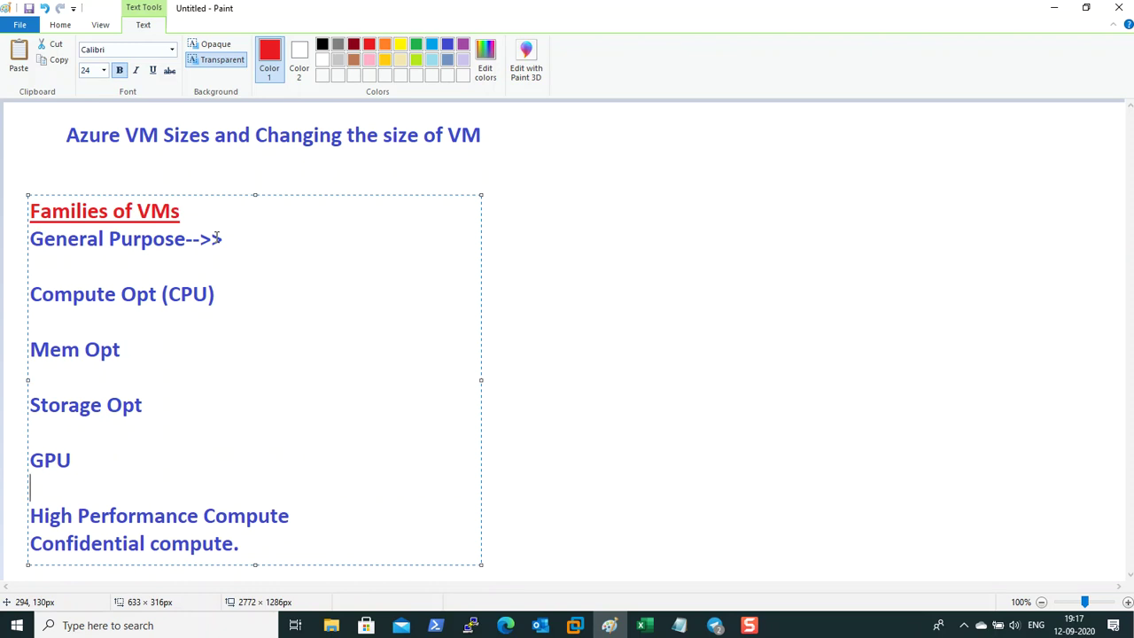
key("Return")
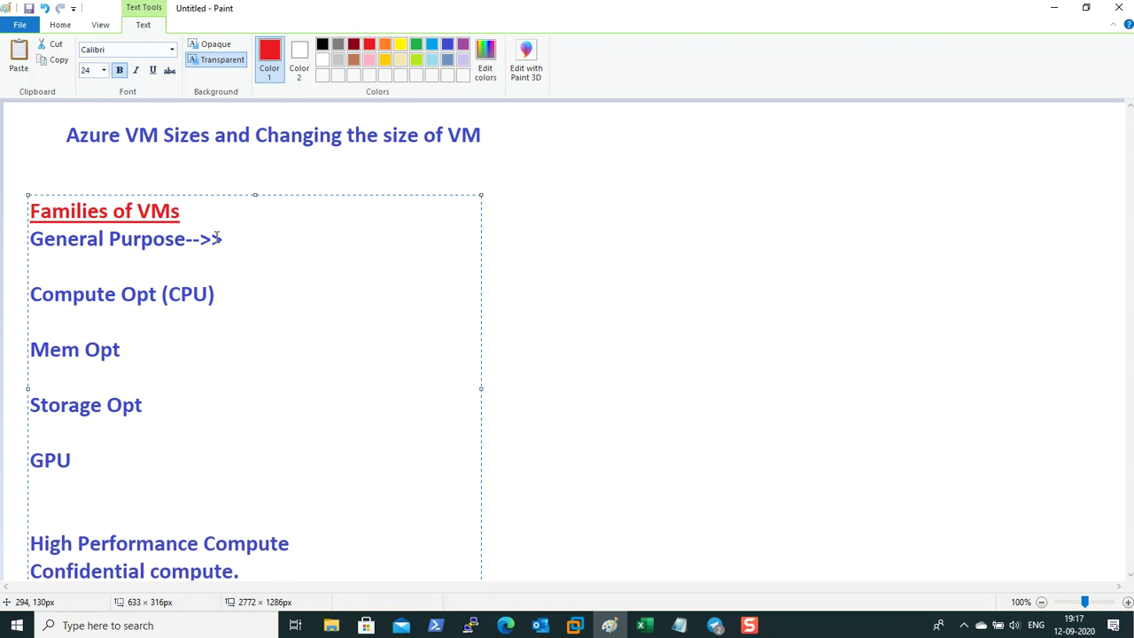
key("Delete")
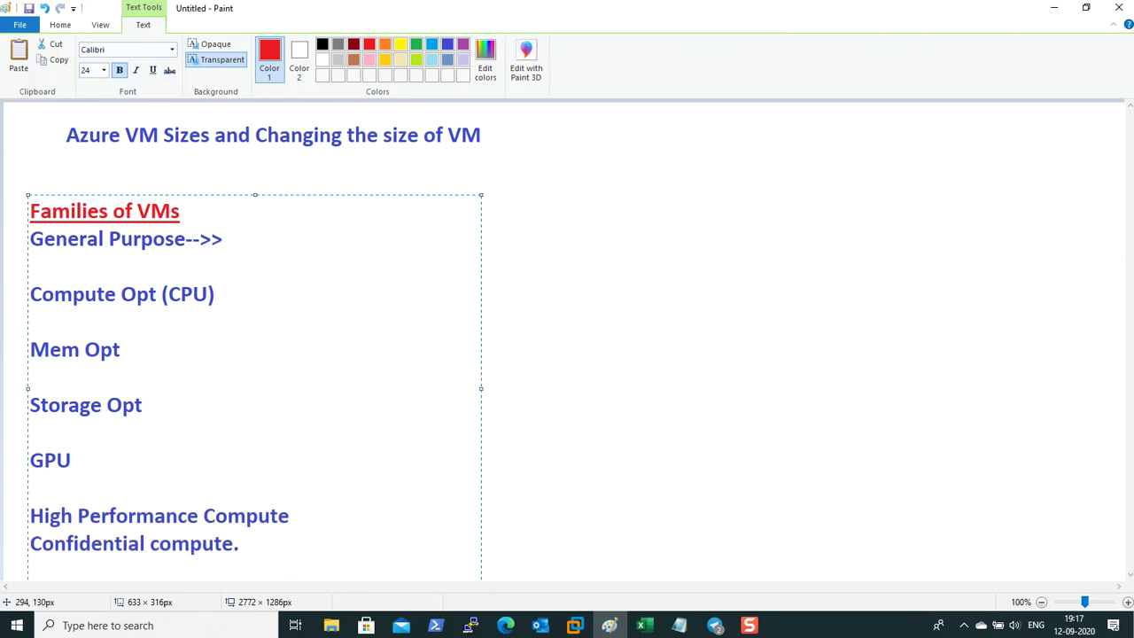
key("Return")
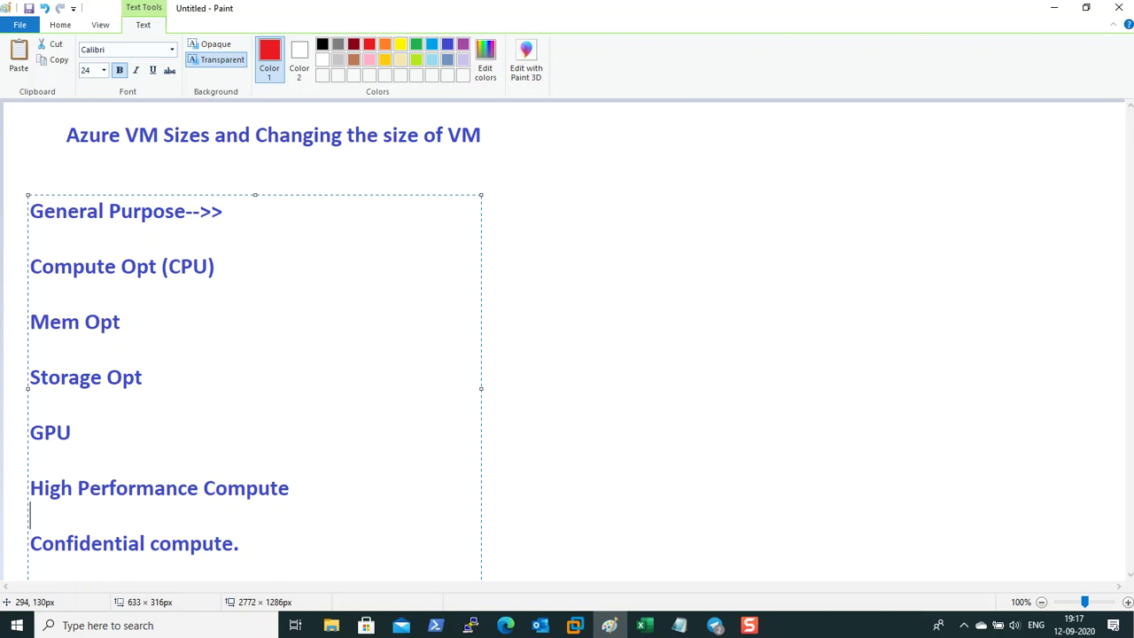
left_click(30, 543)
- Switch to the Microsoft Docs page on Azure VM sizes in the browser and review the types and sizes in its table
key("alt+Tab")
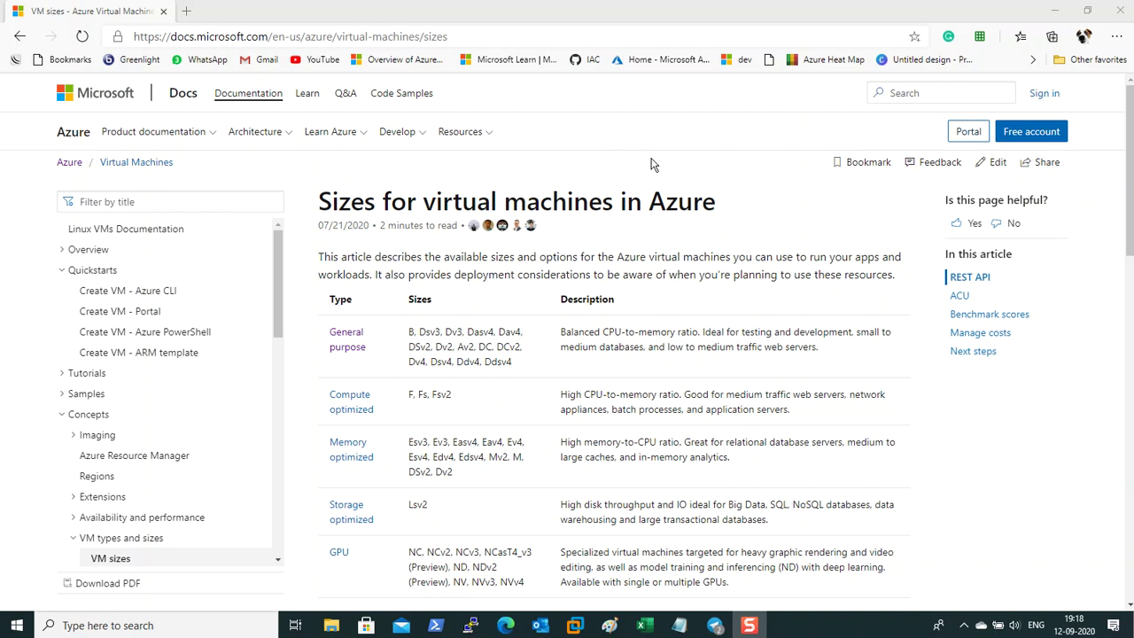
scroll(655, 167, "down", 1)
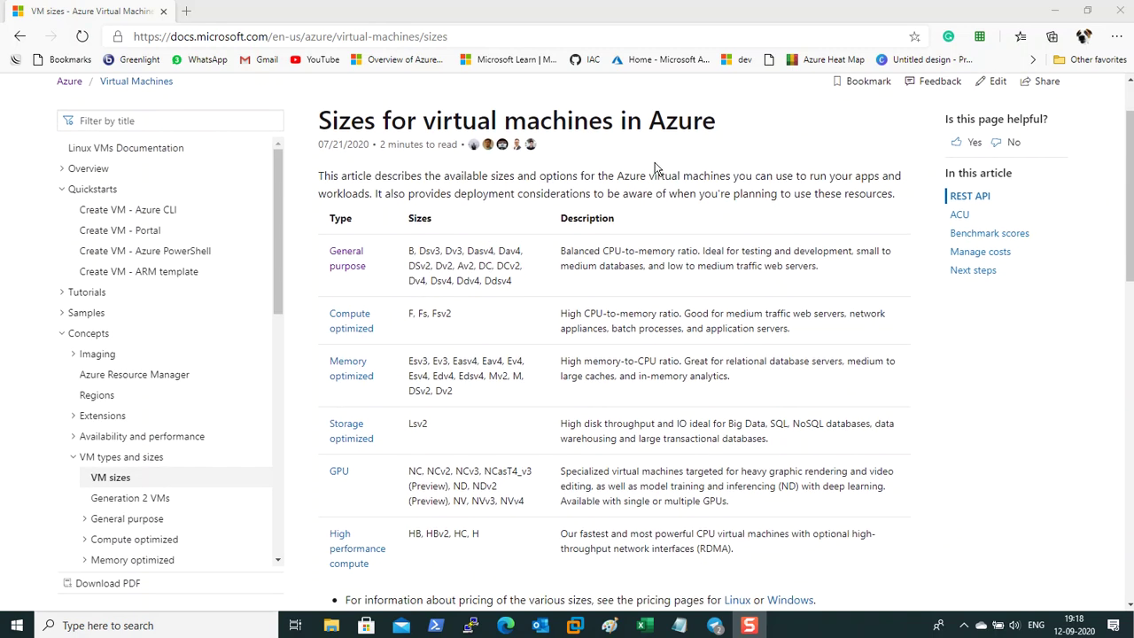
double_click(336, 218)
left_click(379, 232)
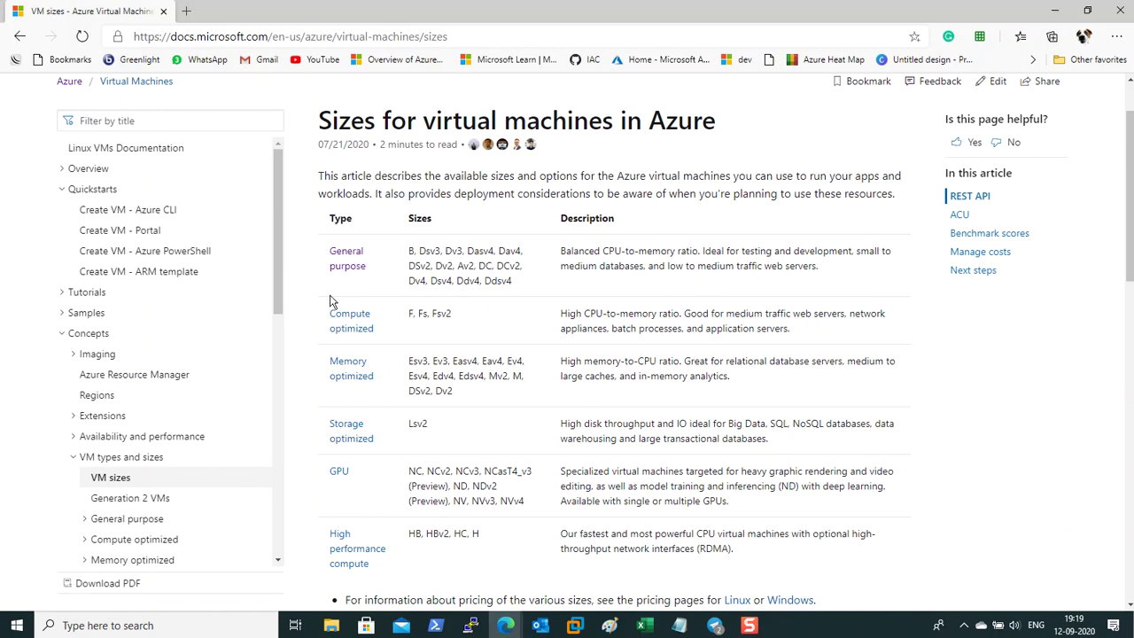
left_click_drag(422, 254, 534, 295)
left_click(534, 295)
scroll(422, 308, "down", 2)
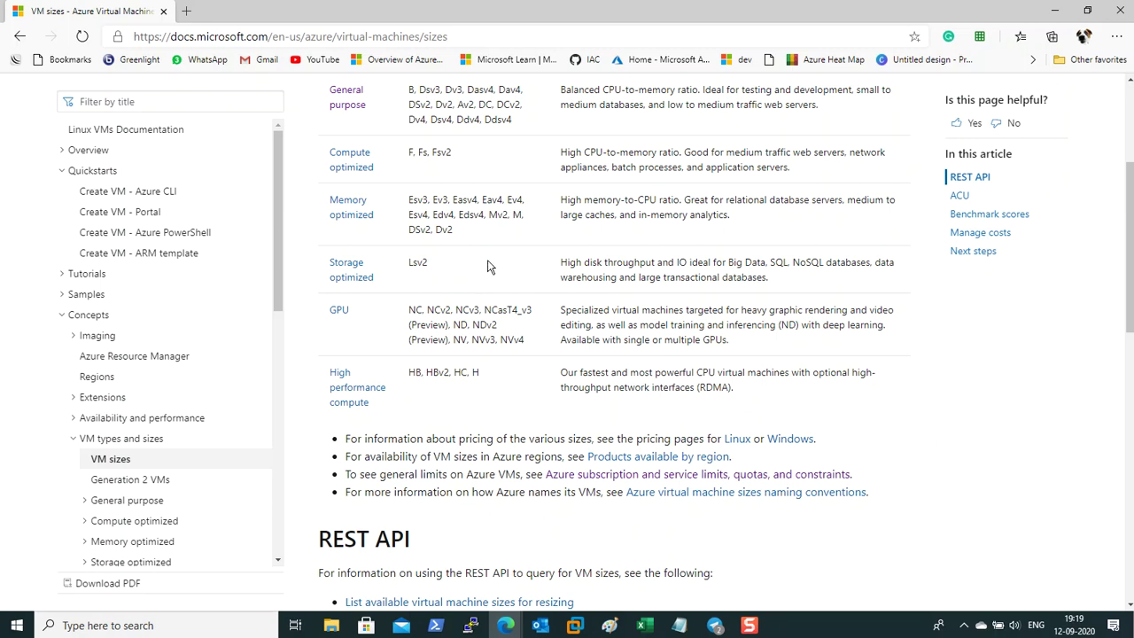
scroll(492, 363, "up", 2)
scroll(492, 354, "down", 2)
scroll(485, 257, "up", 1)
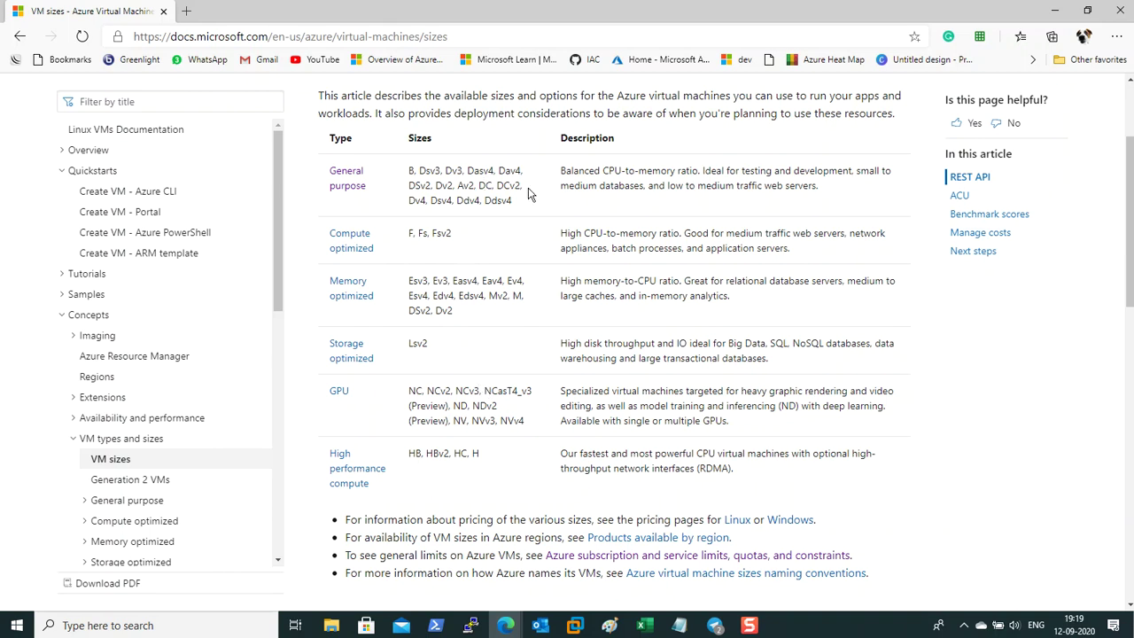
- Read the descriptions of each VM type in the table, from General purpose to High performance compute
left_click_drag(565, 171, 683, 178)
left_click_drag(560, 232, 614, 235)
left_click_drag(575, 281, 621, 280)
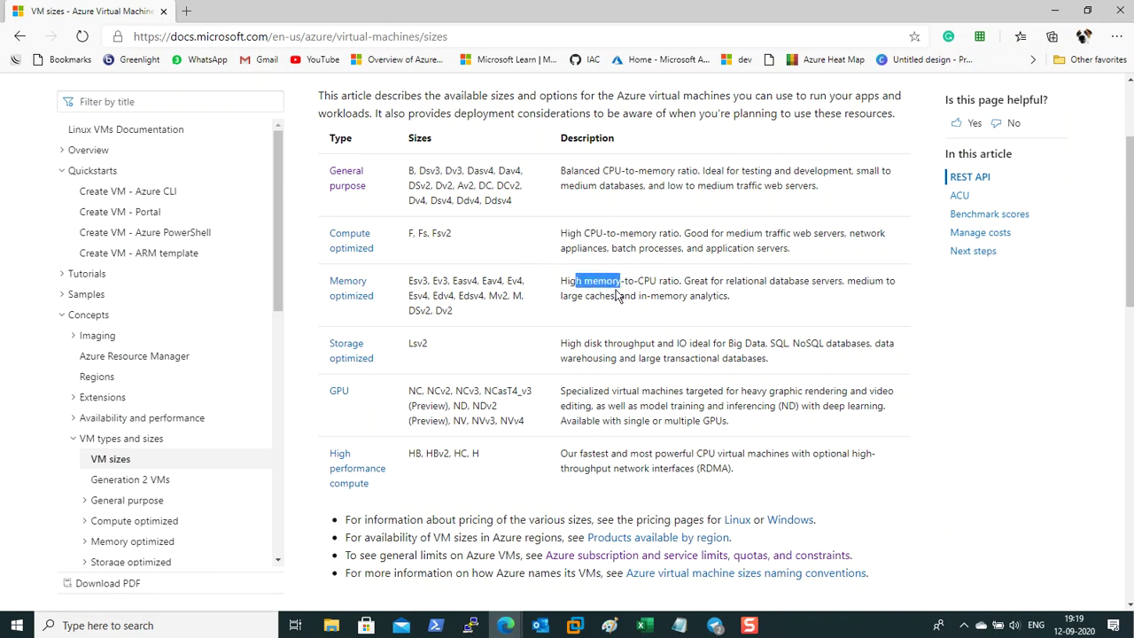
left_click_drag(581, 342, 630, 343)
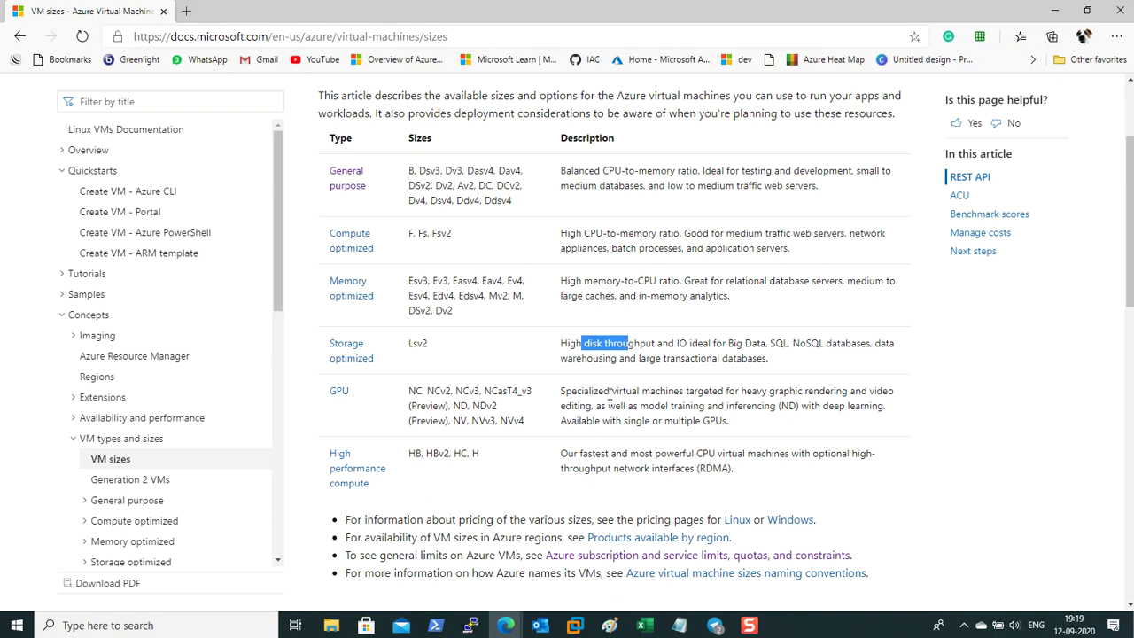
left_click_drag(572, 390, 581, 391)
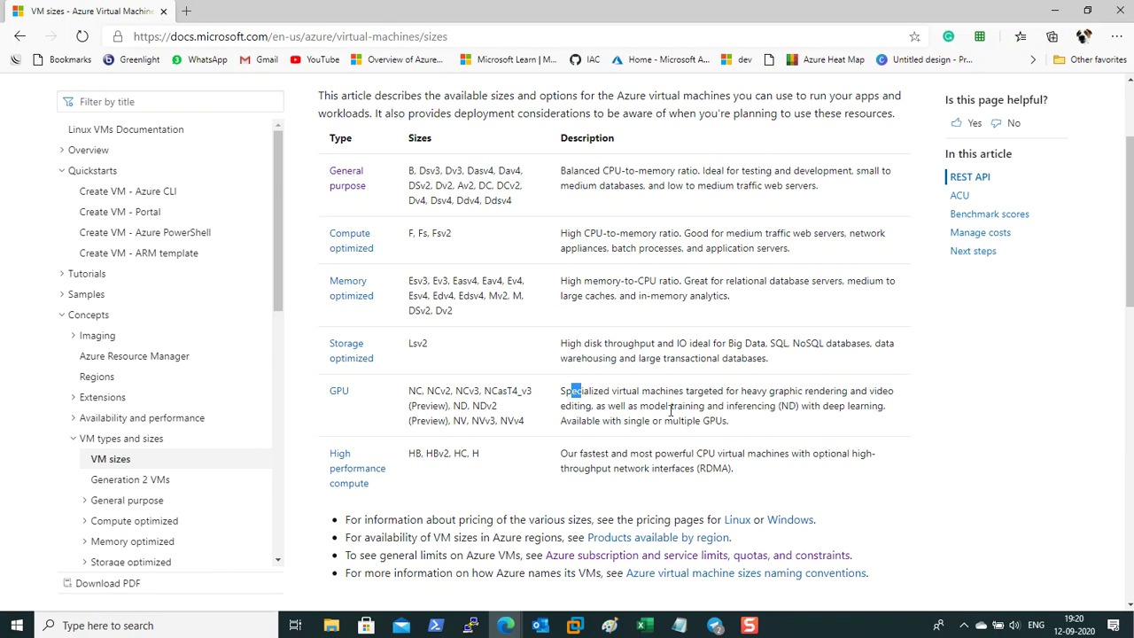
scroll(668, 412, "down", 1)
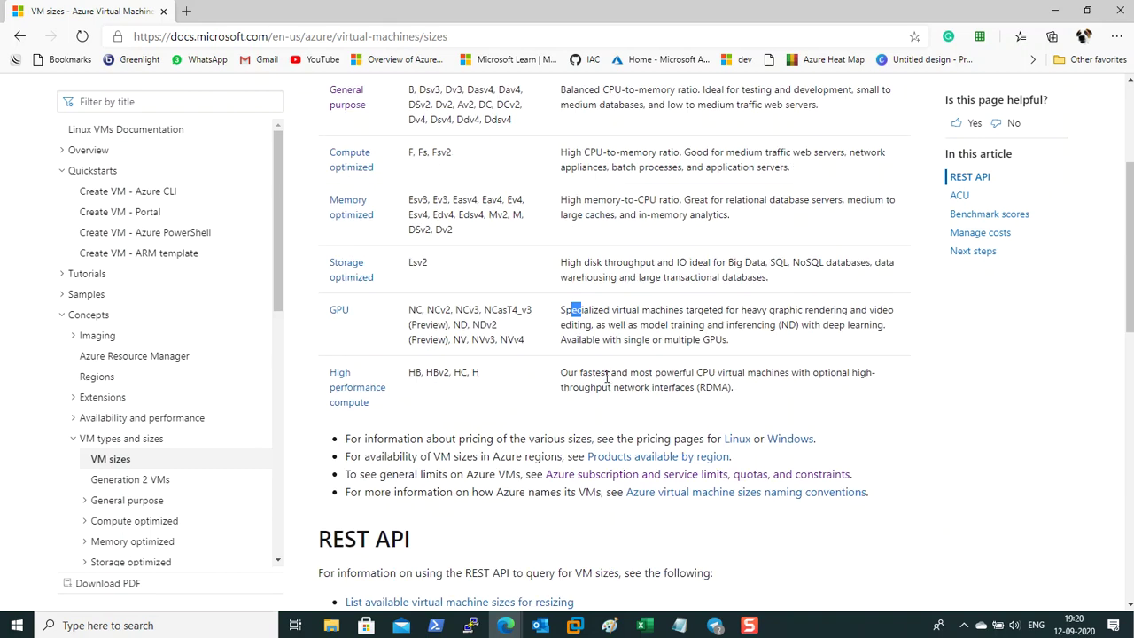
left_click_drag(565, 372, 591, 376)
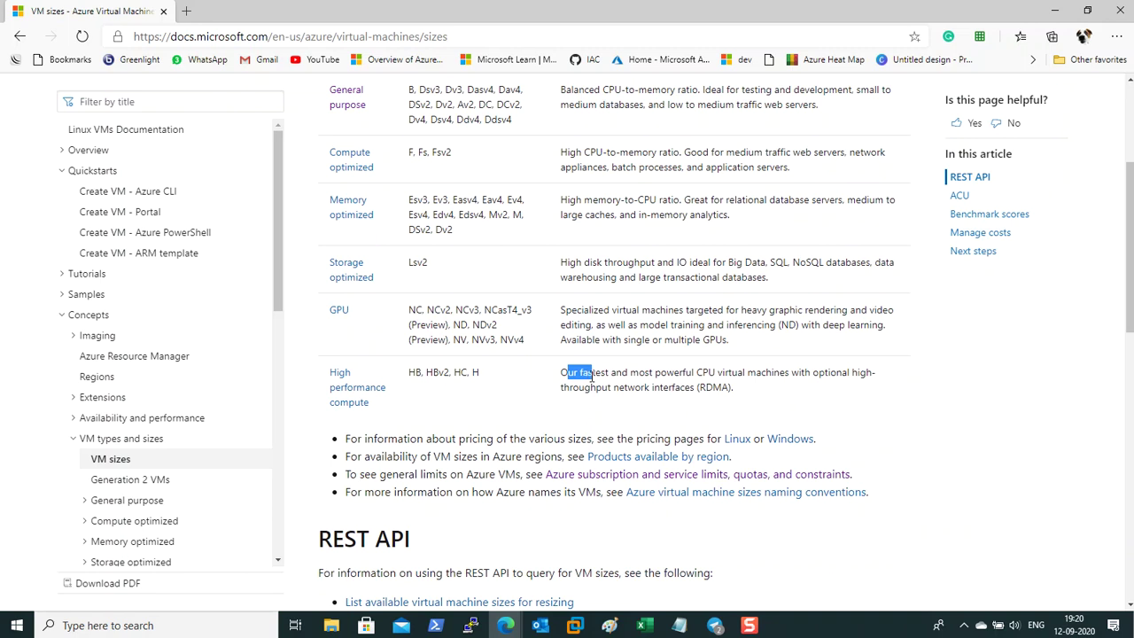
left_click(961, 458)
scroll(961, 435, "up", 1)
scroll(689, 375, "up", 2)
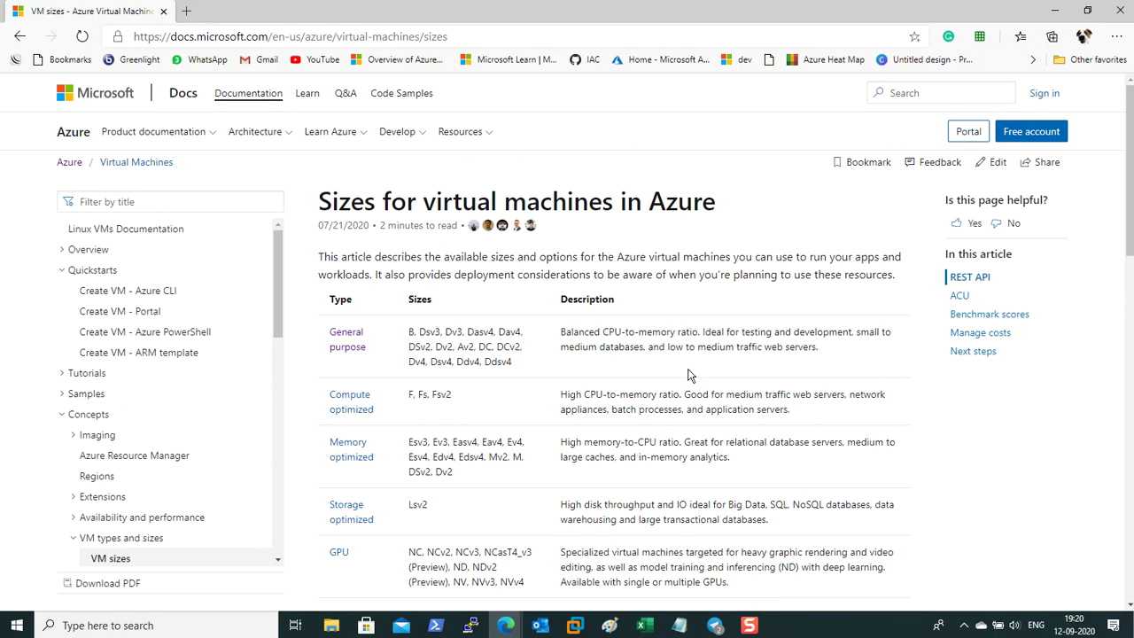
scroll(687, 375, "down", 2)
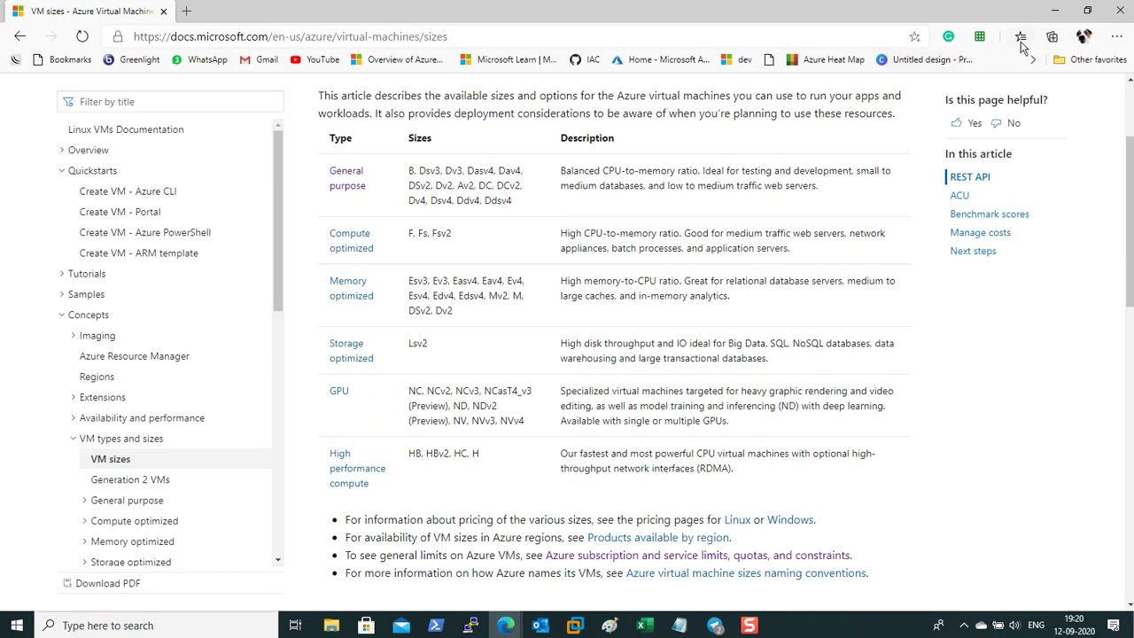
- Switch to the Azure portal window and open the list of virtual machines
left_click(1054, 10)
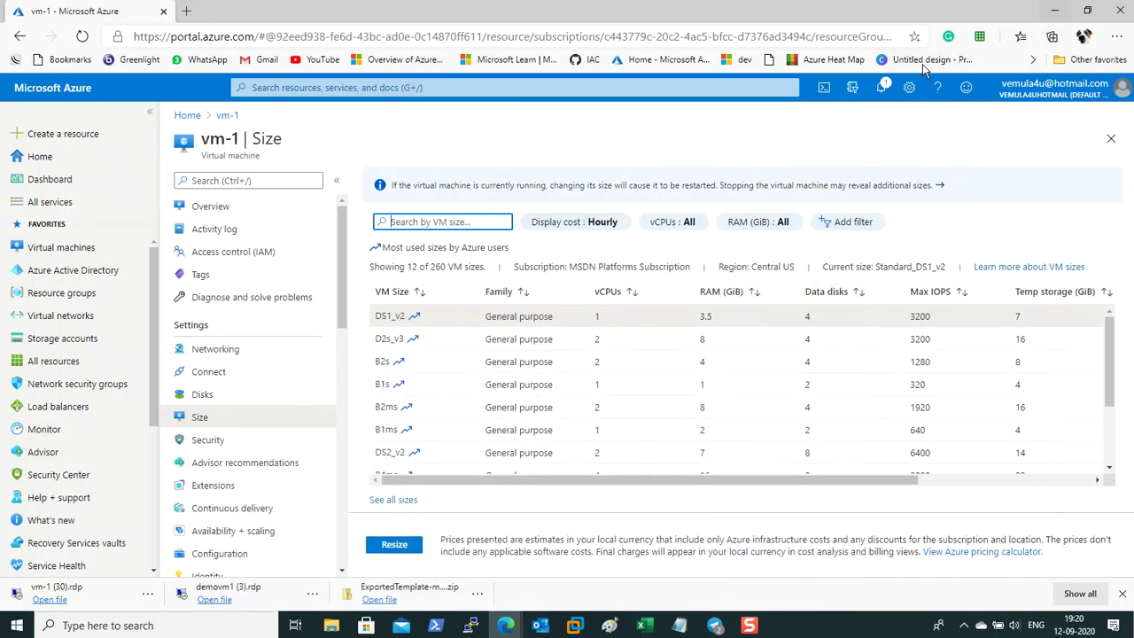
left_click(187, 115)
left_click(55, 249)
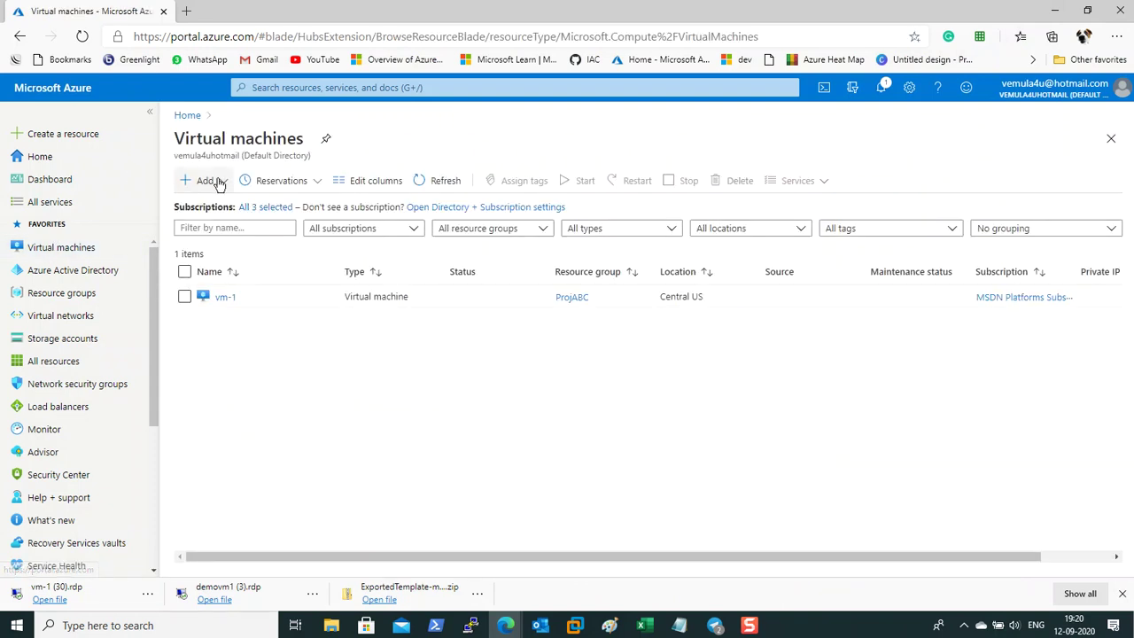
- Start creating a new virtual machine and open the full VM size selection from its size setting
left_click(204, 181)
left_click(218, 205)
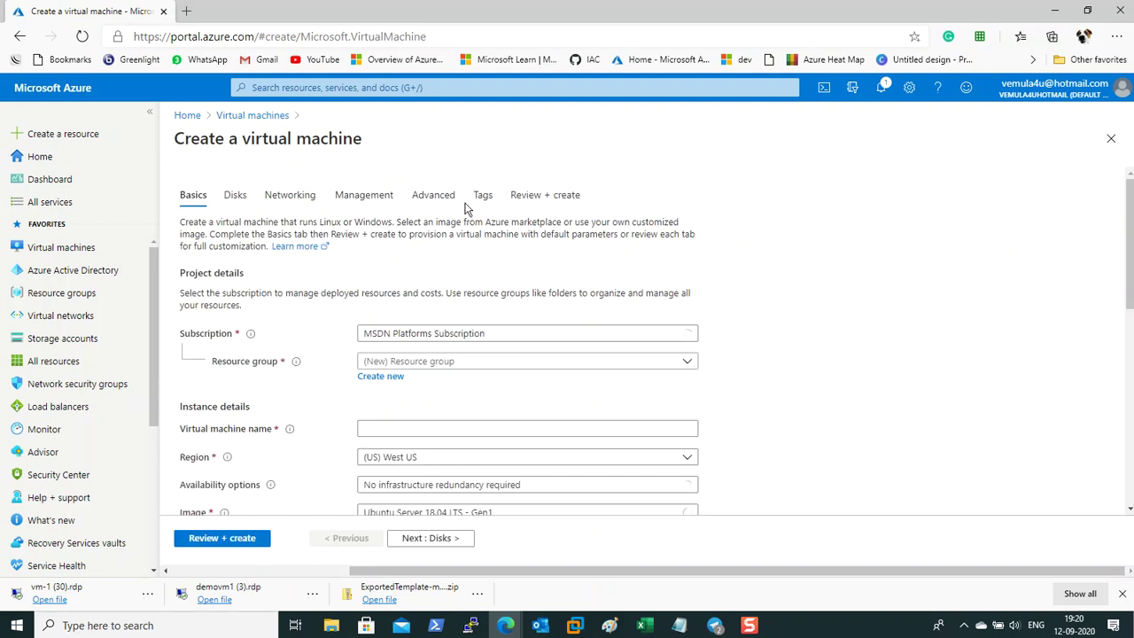
scroll(443, 310, "down", 2)
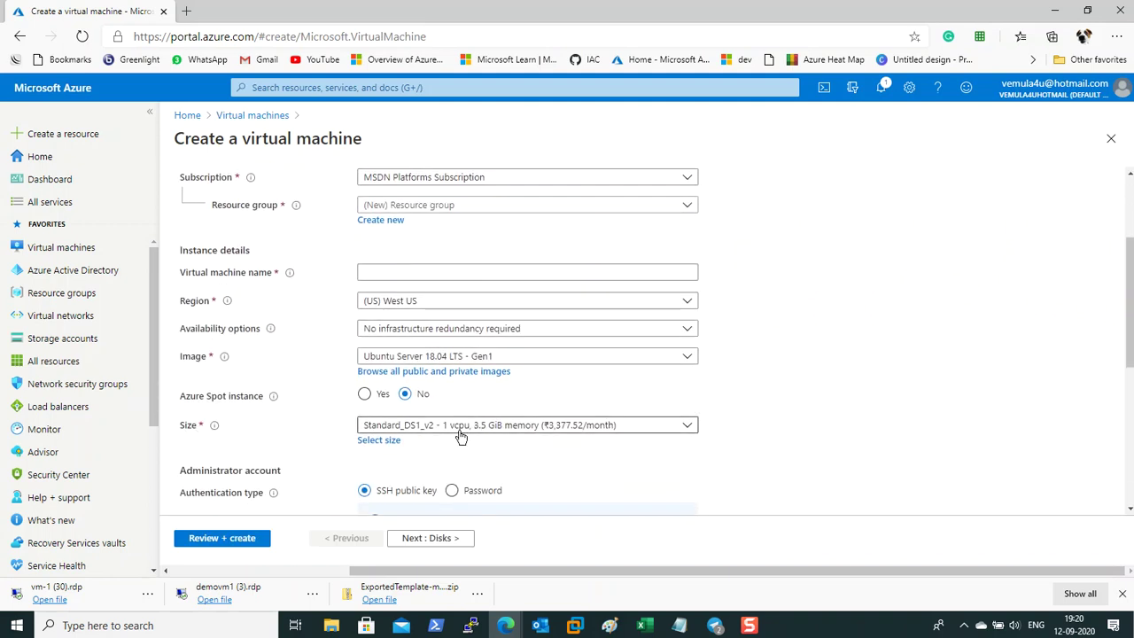
scroll(479, 430, "down", 1)
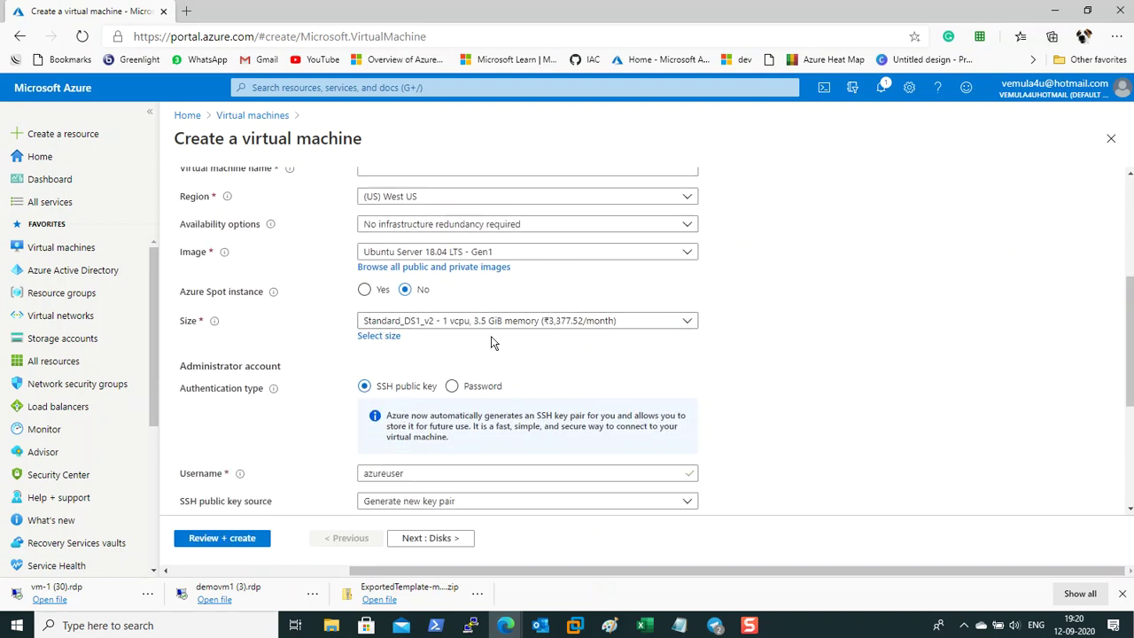
left_click(530, 324)
left_click(530, 323)
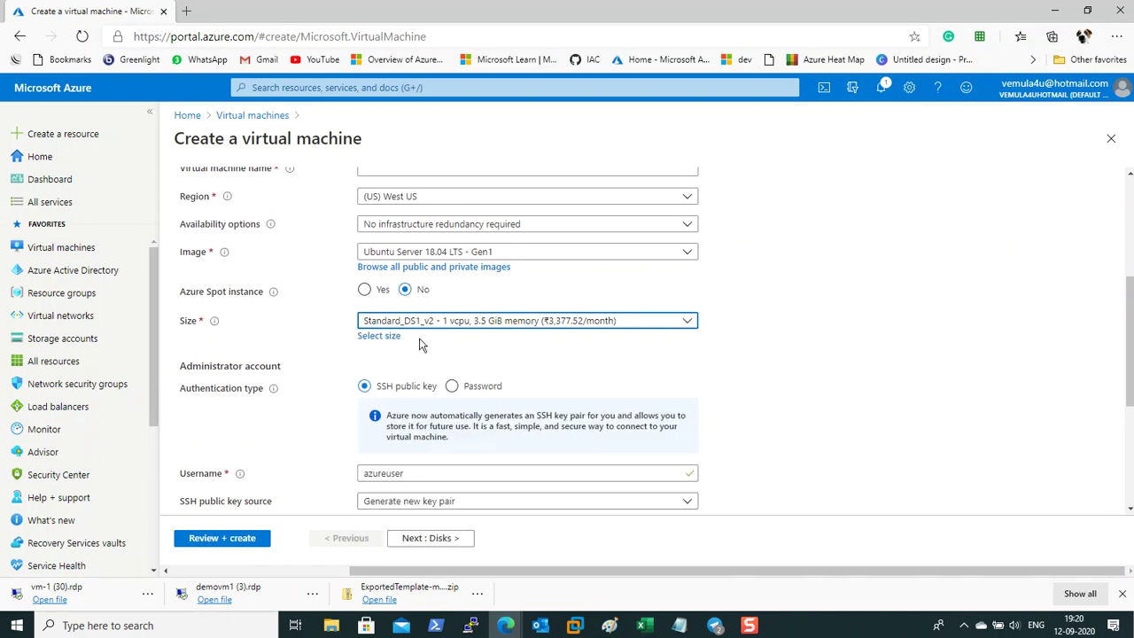
left_click(381, 342)
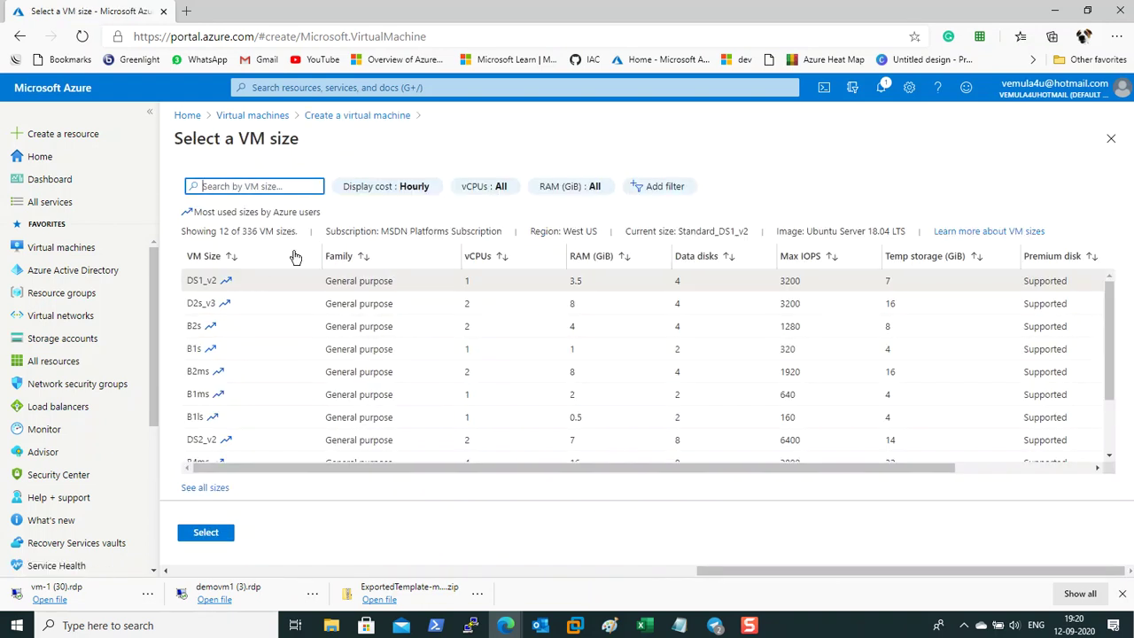
- Show all available VM sizes and look through the complete list, including the total number of sizes offered
left_click(211, 490)
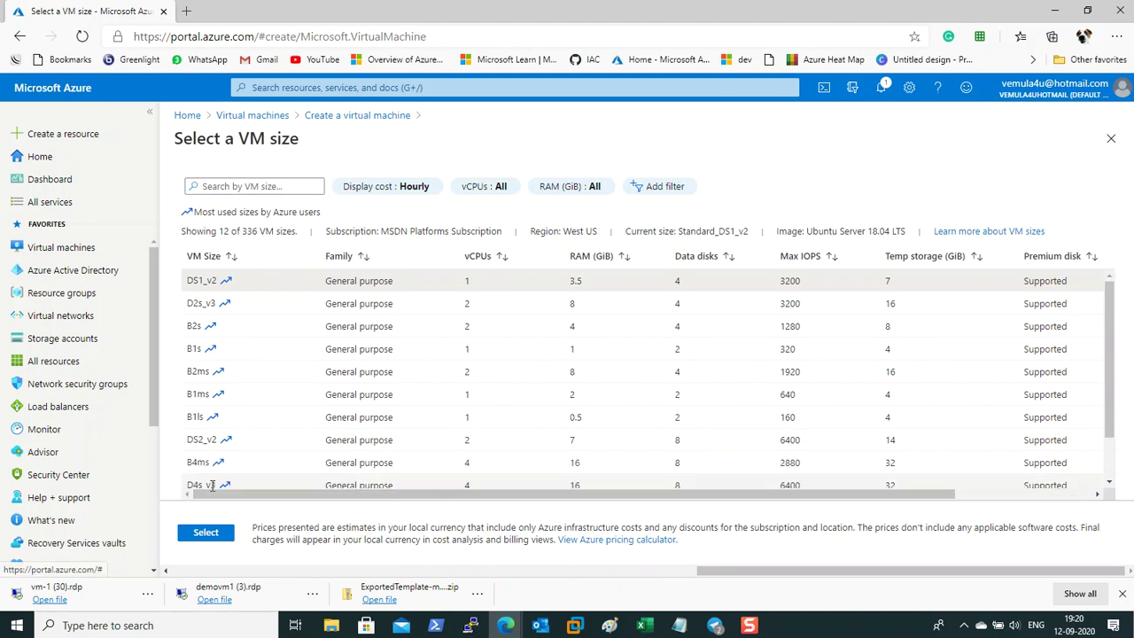
scroll(496, 349, "down", 5)
scroll(520, 363, "down", 15)
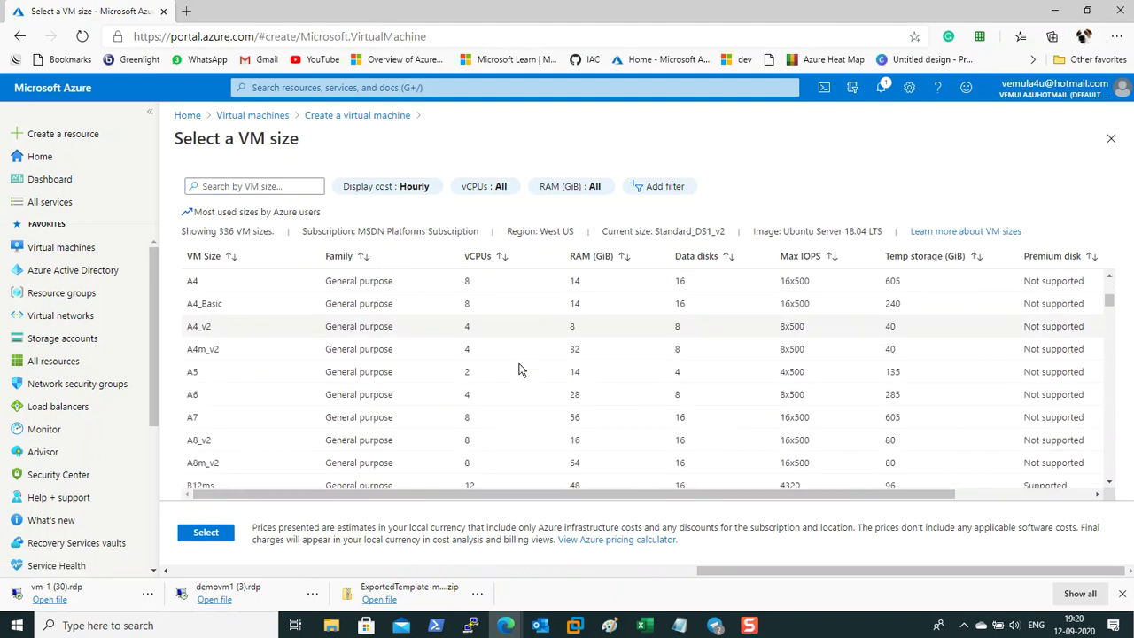
scroll(522, 373, "up", 15)
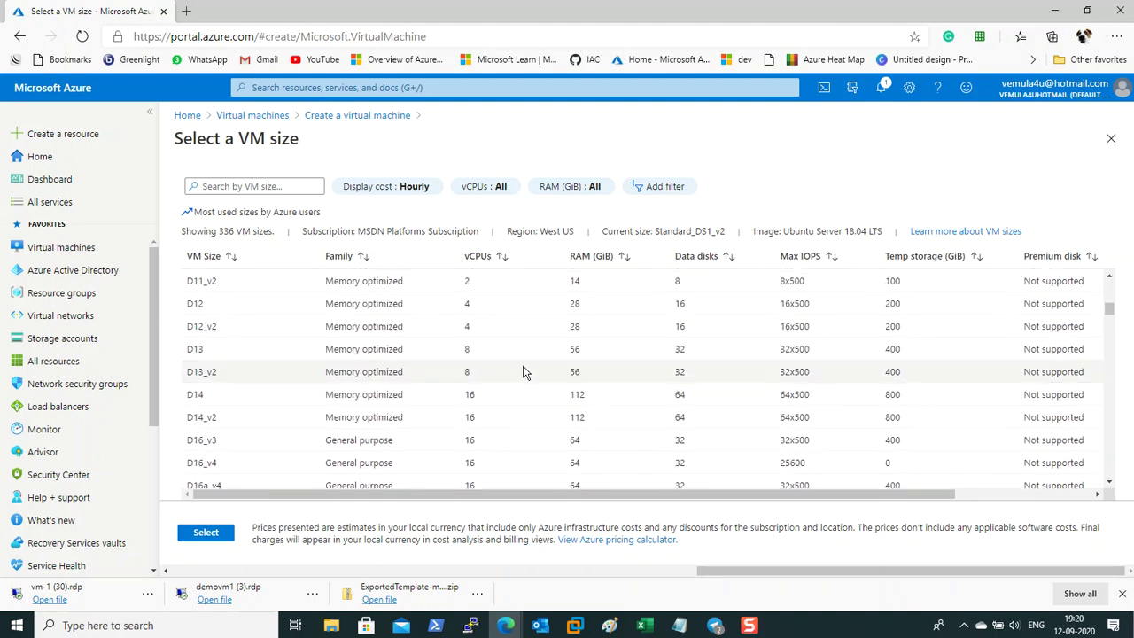
double_click(230, 230)
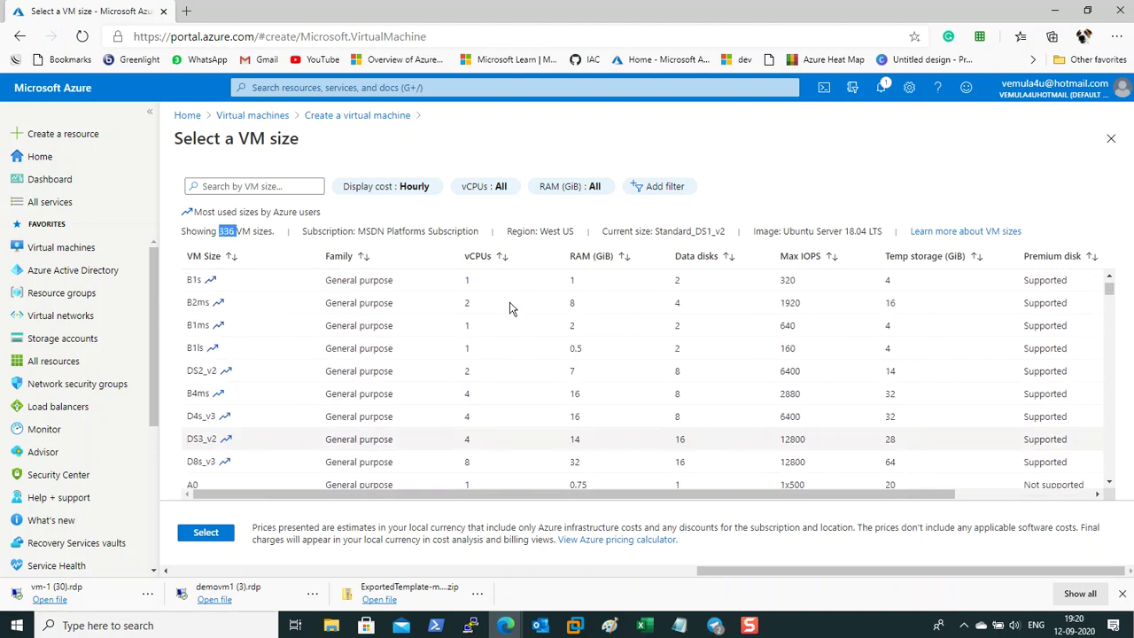
scroll(509, 306, "up", 1)
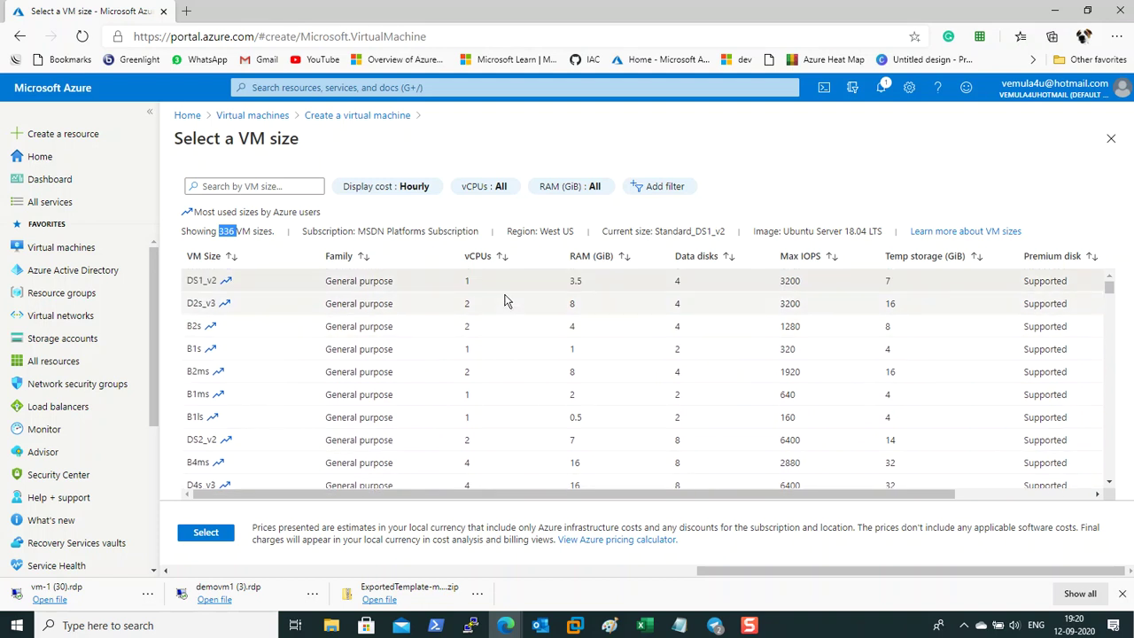
scroll(596, 328, "down", 1)
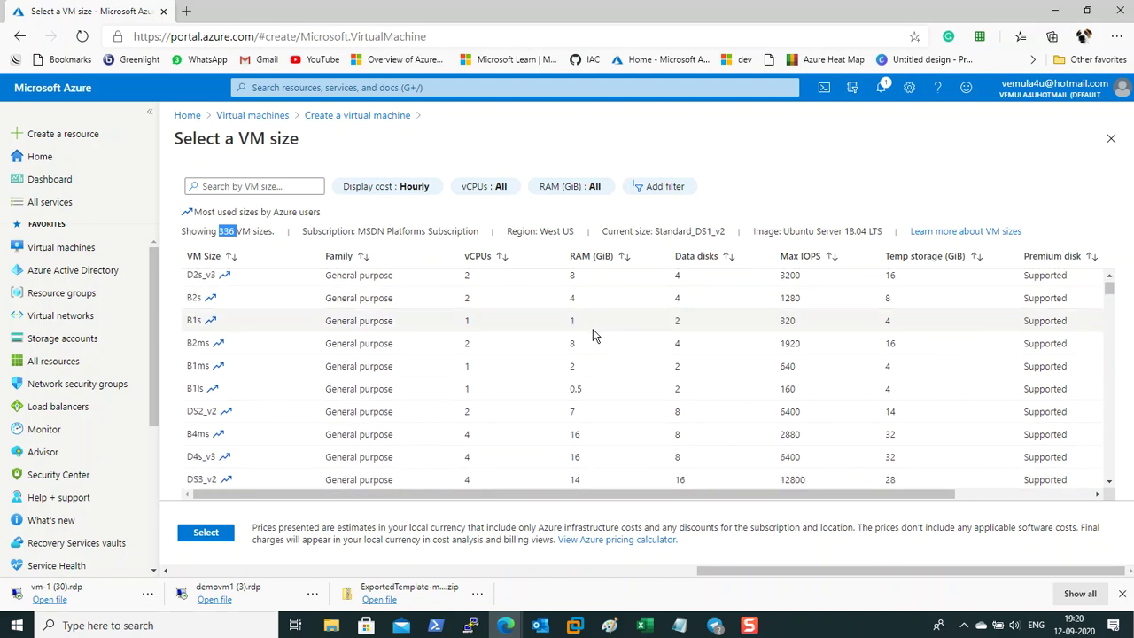
scroll(596, 328, "down", 1)
scroll(594, 301, "up", 1)
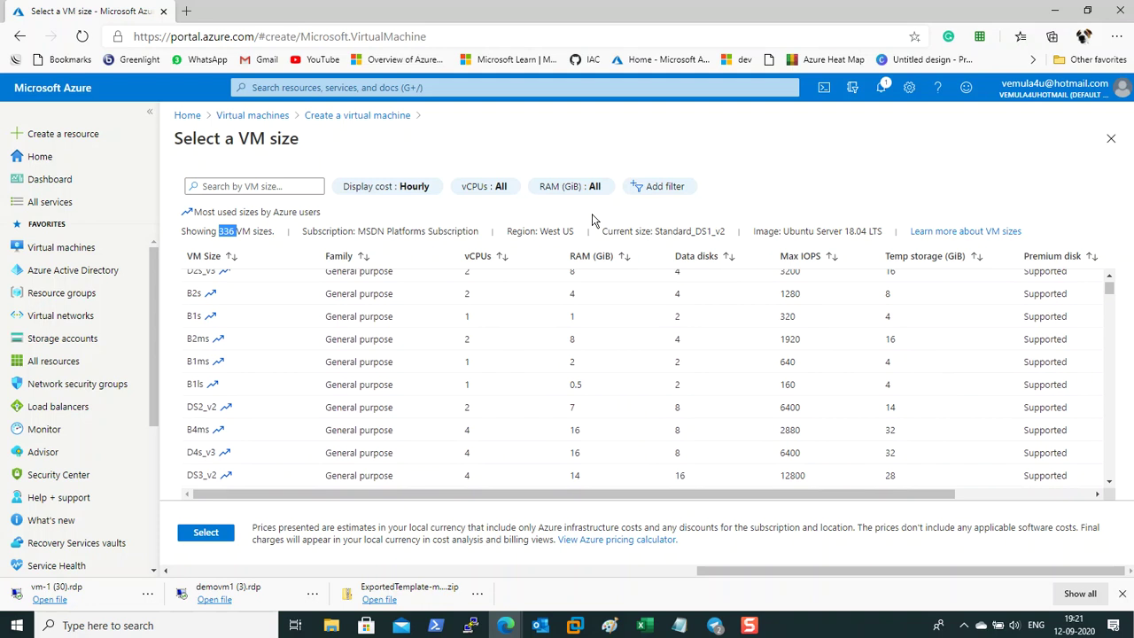
- Add a filter on Family that limits the VM sizes to General purpose
left_click(663, 186)
left_click(795, 186)
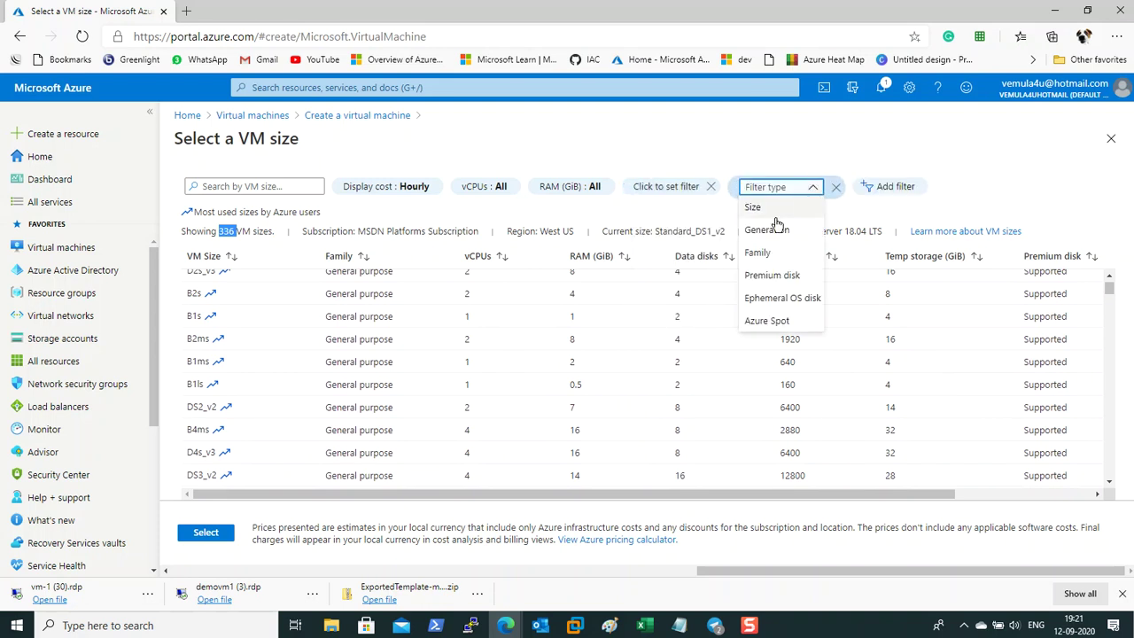
left_click(759, 254)
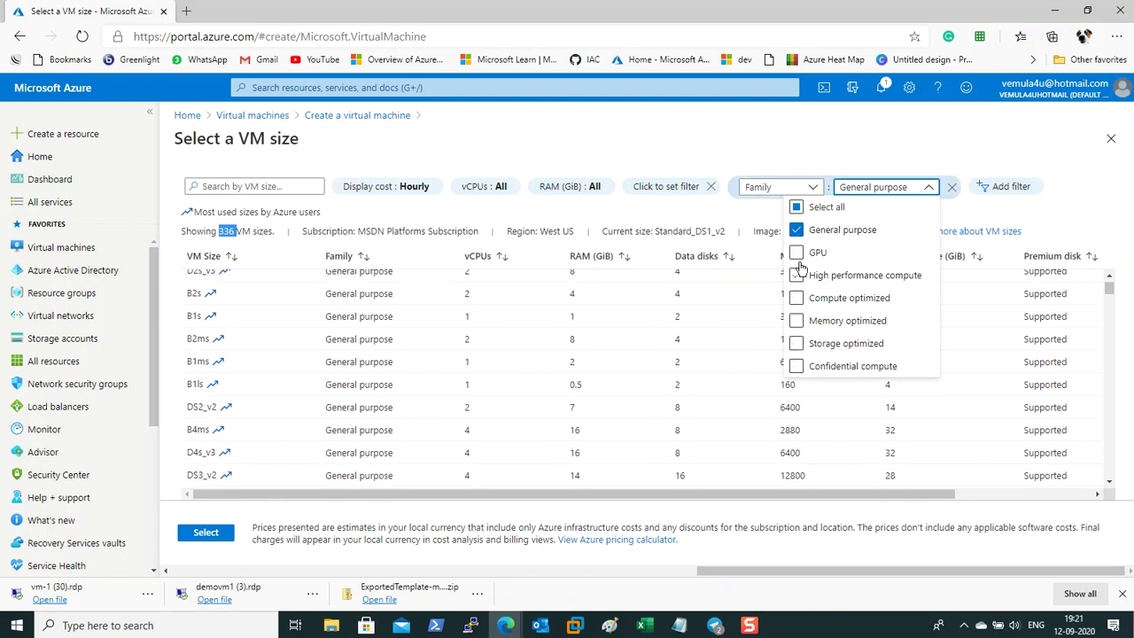
left_click(776, 191)
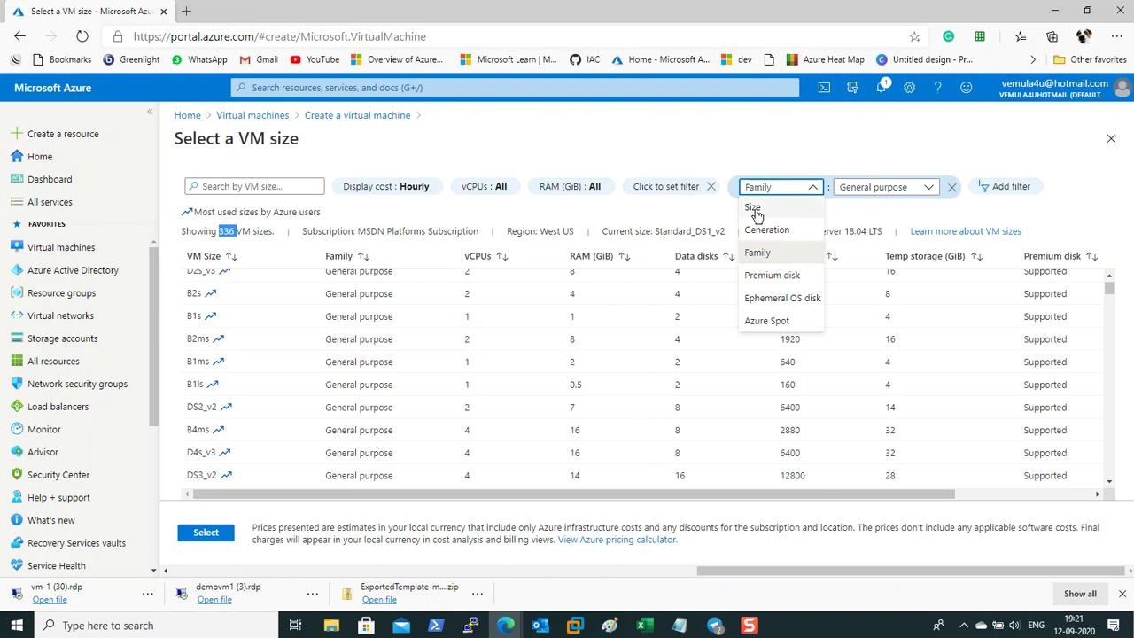
left_click(839, 139)
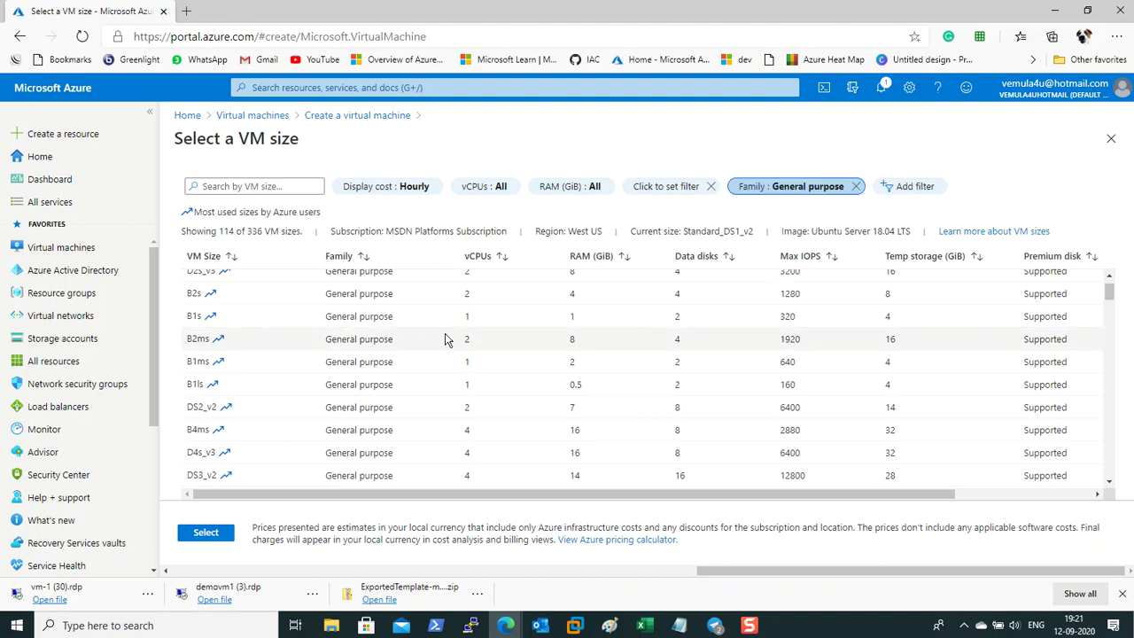
- Examine the DS1_v2 size's family, vCPUs, RAM, data disks, max IOPS, temp storage and premium disk support
scroll(438, 341, "up", 1)
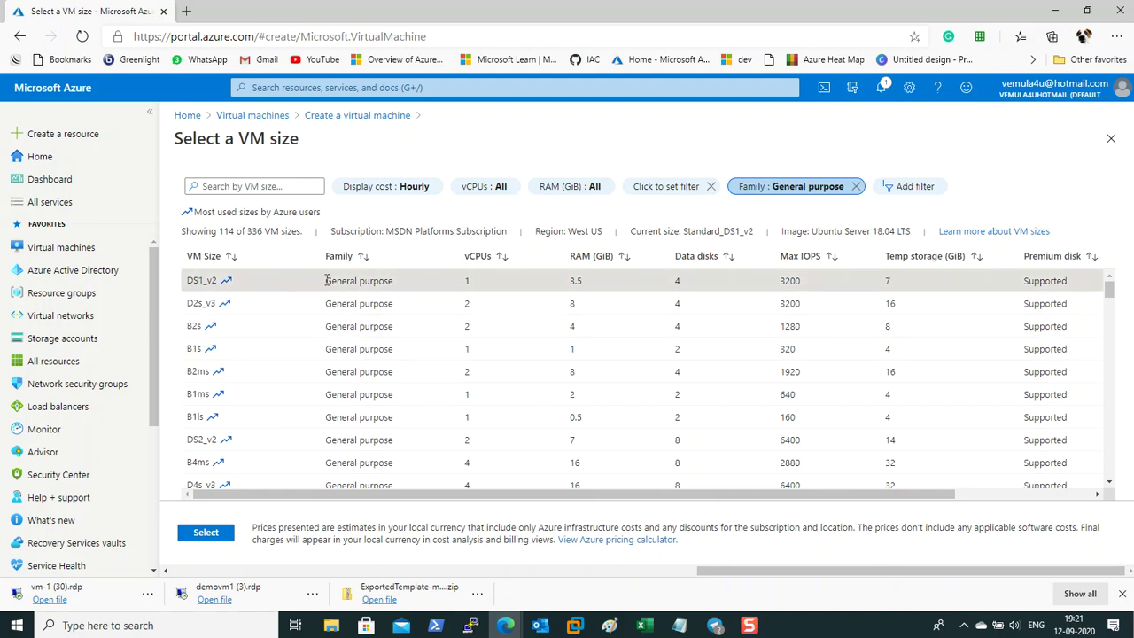
left_click_drag(327, 281, 359, 282)
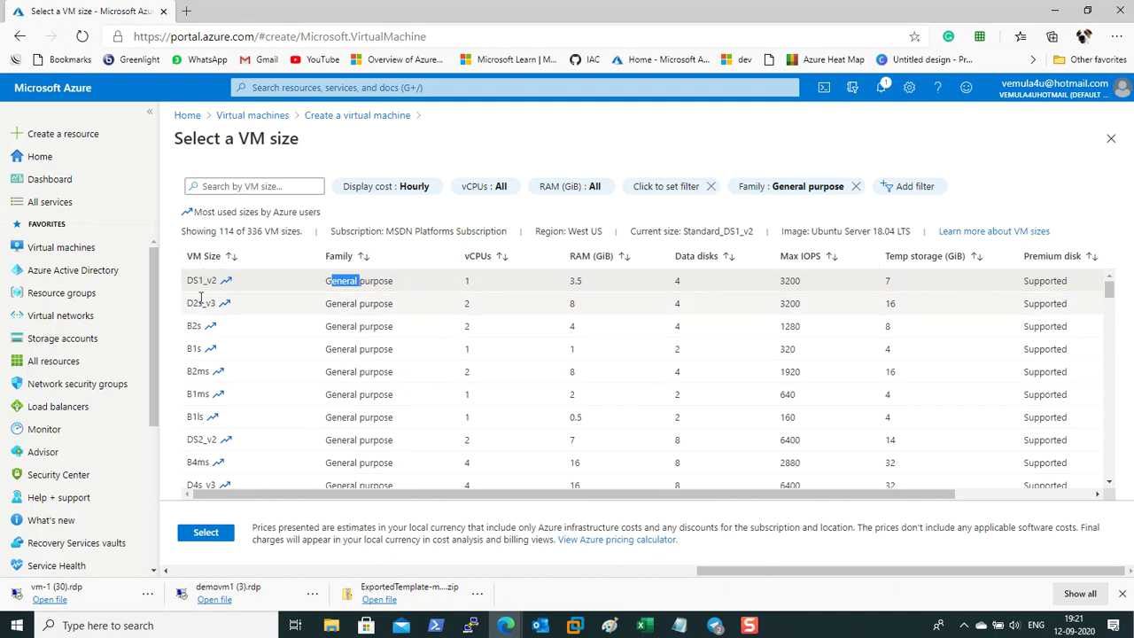
left_click_drag(193, 282, 222, 290)
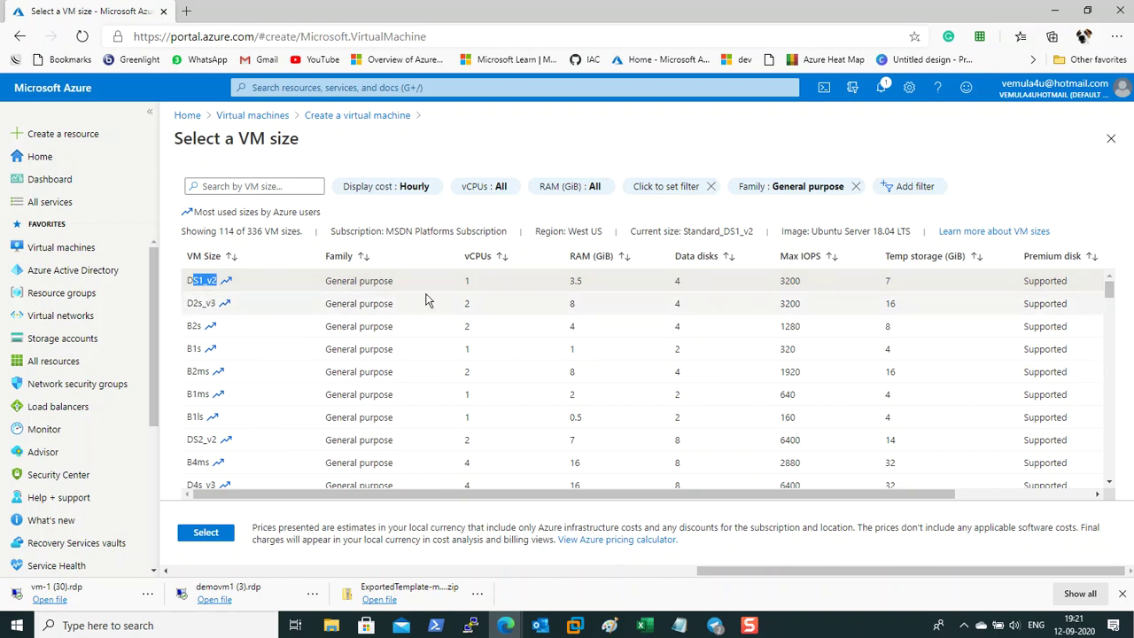
left_click(469, 281)
double_click(469, 282)
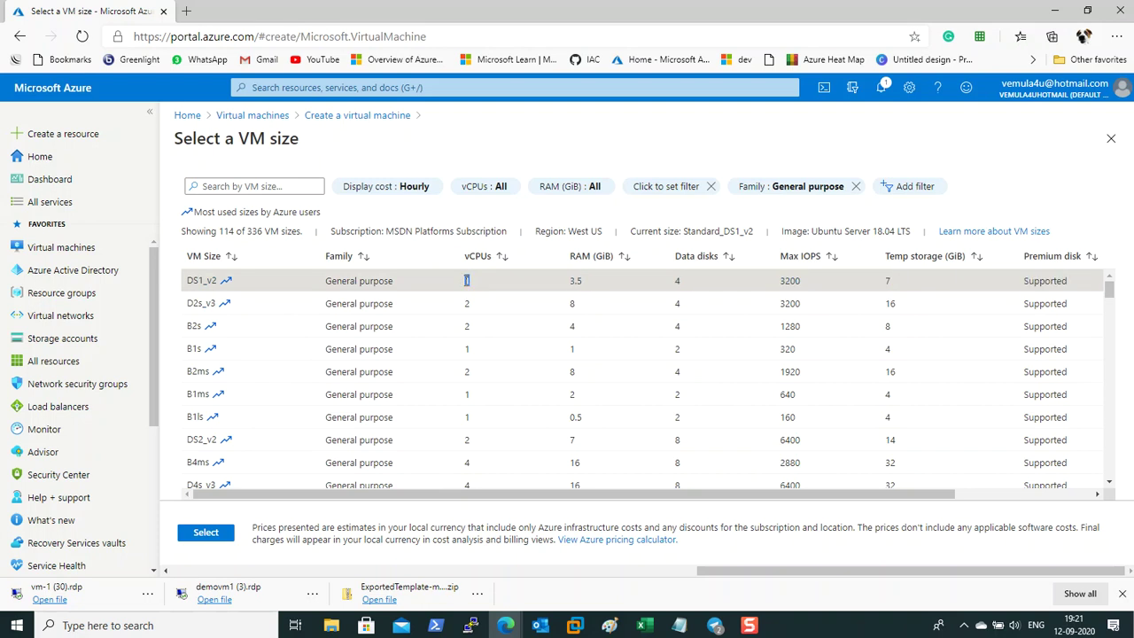
left_click_drag(572, 279, 583, 292)
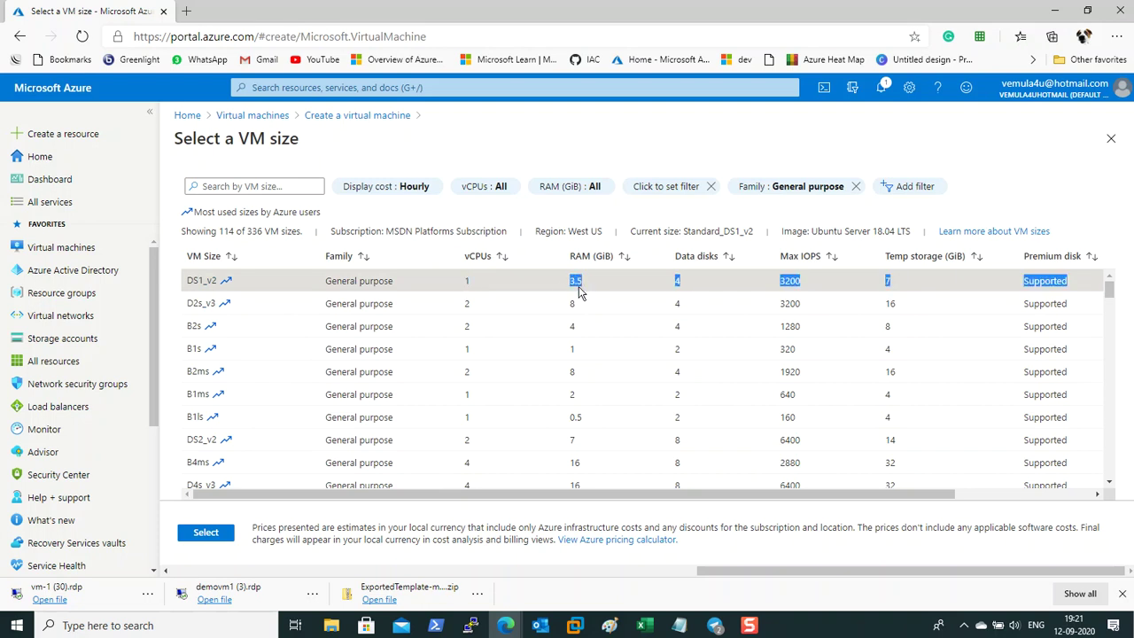
left_click(677, 284)
double_click(678, 281)
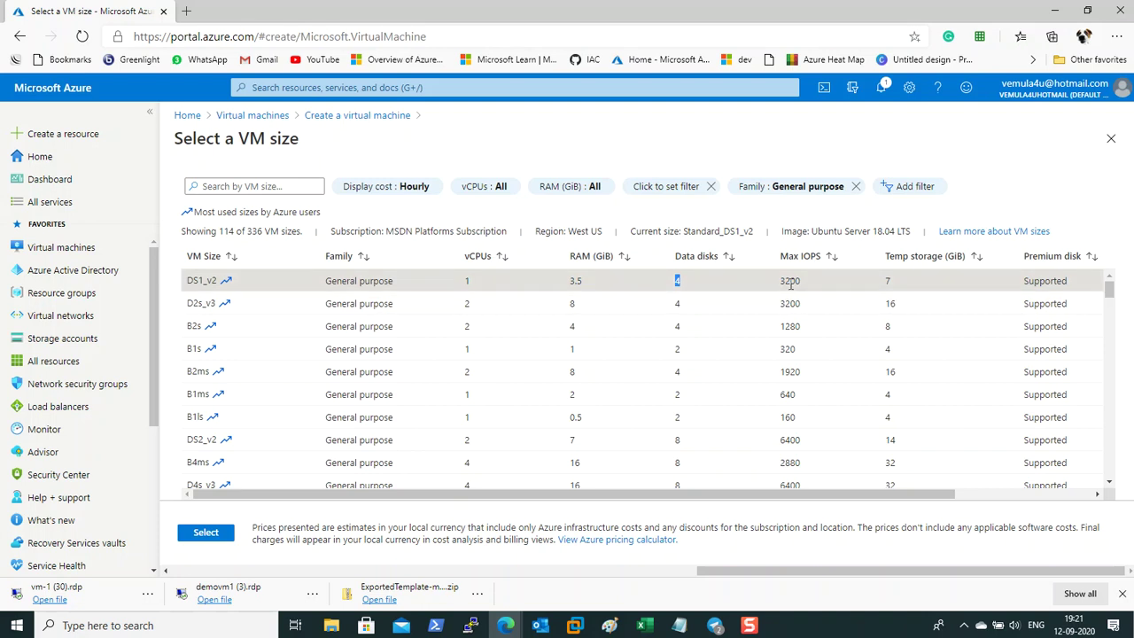
left_click(887, 281)
left_click_drag(1022, 285, 1059, 289)
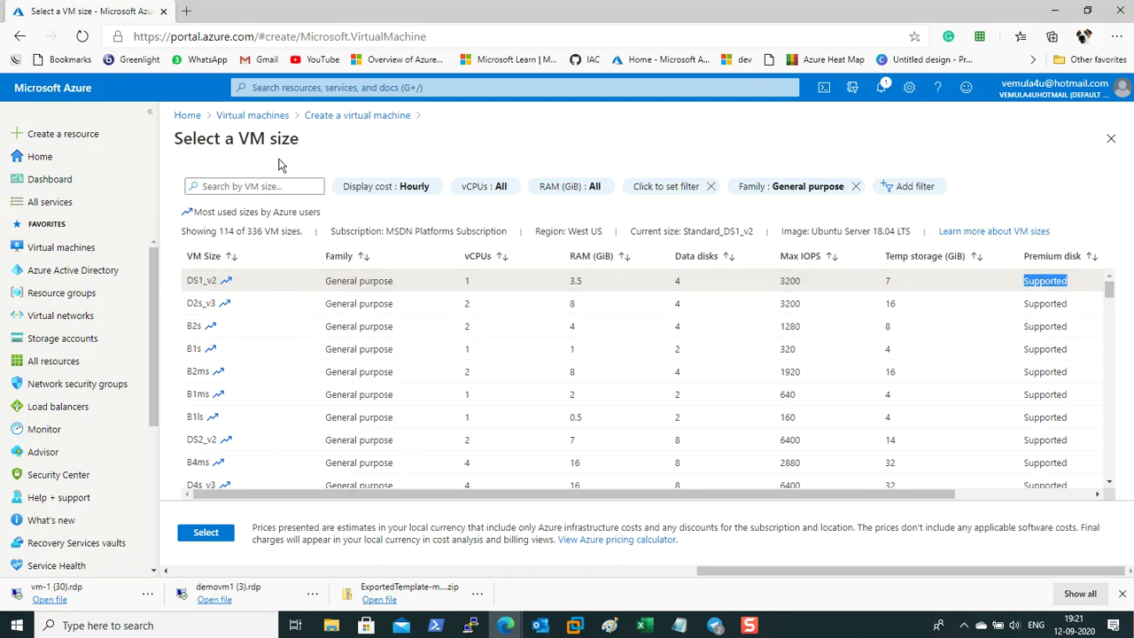
- Return to the virtual machines list, open vm-1 and check the size given in its overview
left_click(252, 116)
left_click(224, 298)
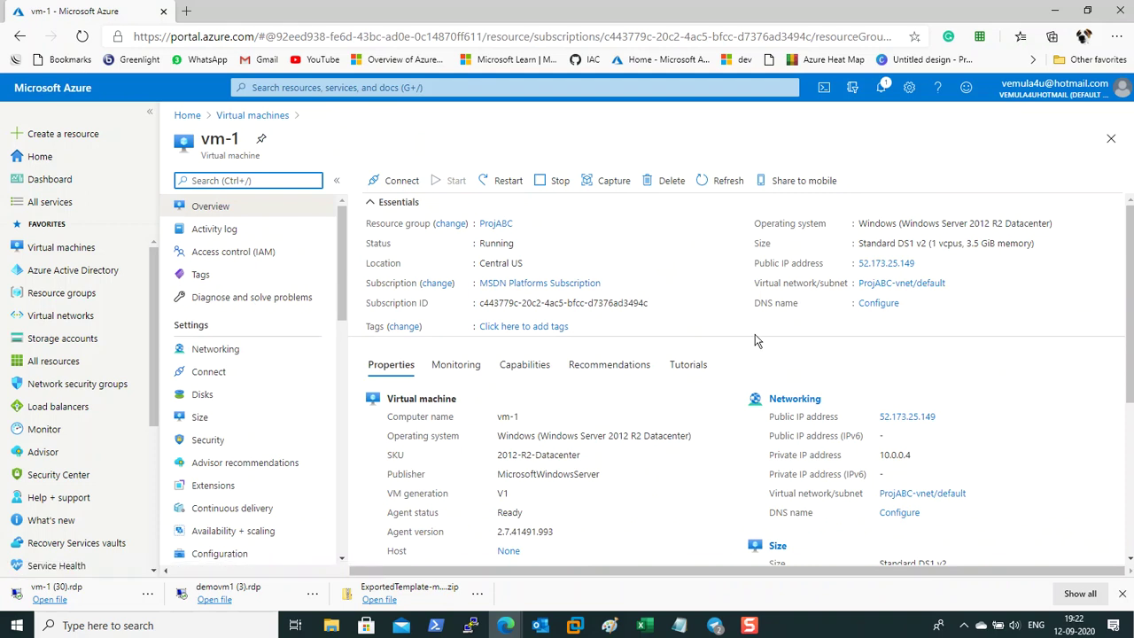
left_click_drag(873, 246, 930, 248)
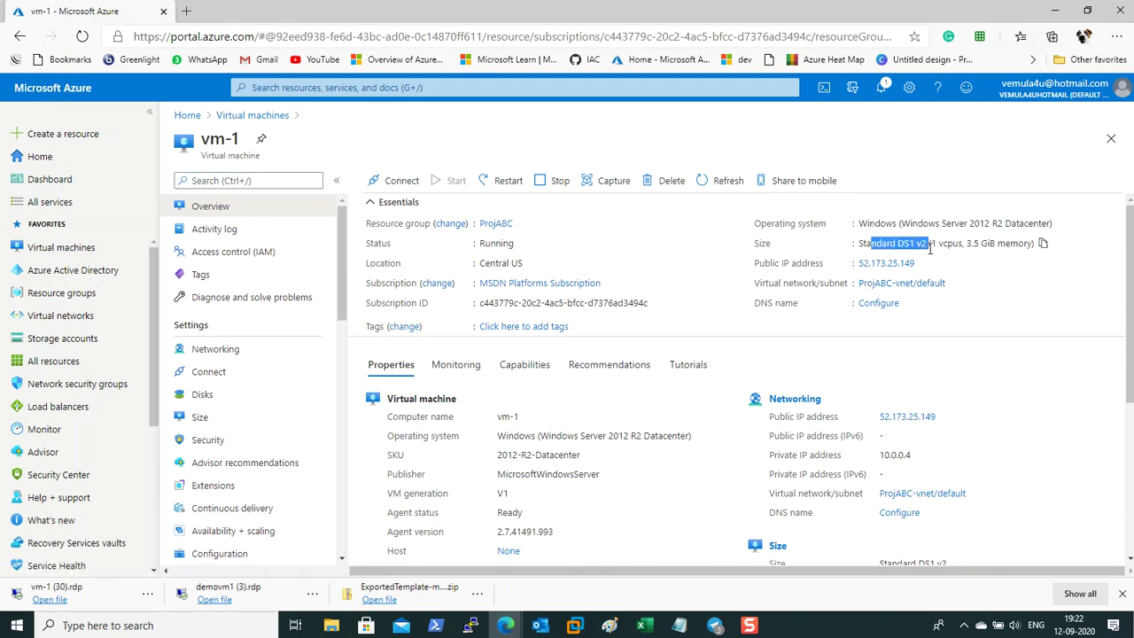
left_click(912, 168)
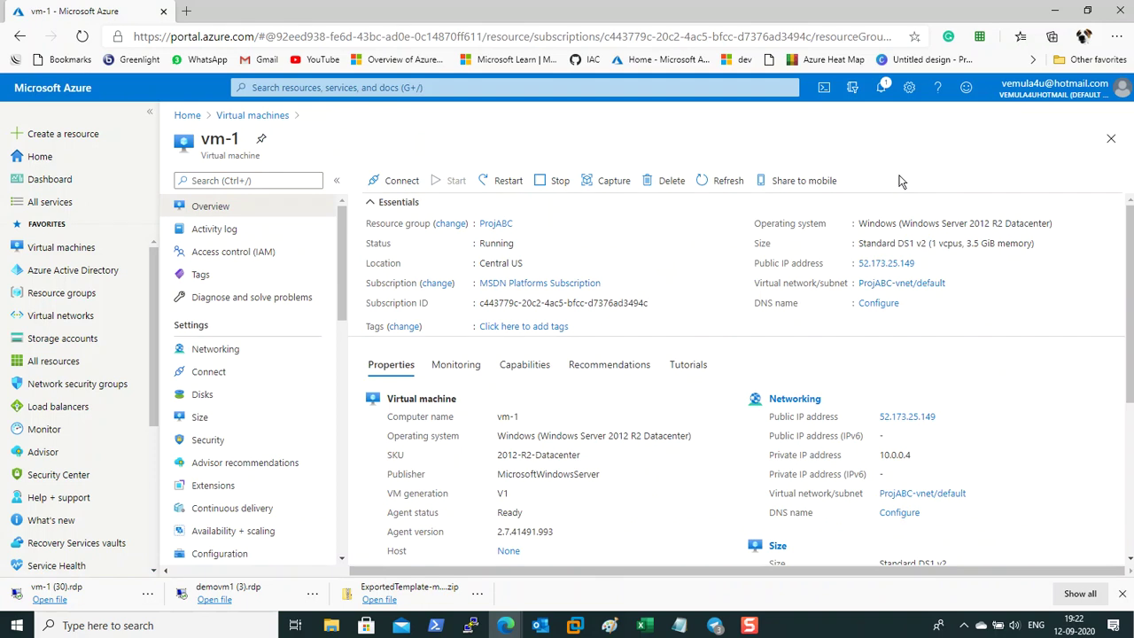
- Look through the settings available for vm-1 and open its Size page
scroll(301, 438, "down", 3)
scroll(310, 441, "down", 4)
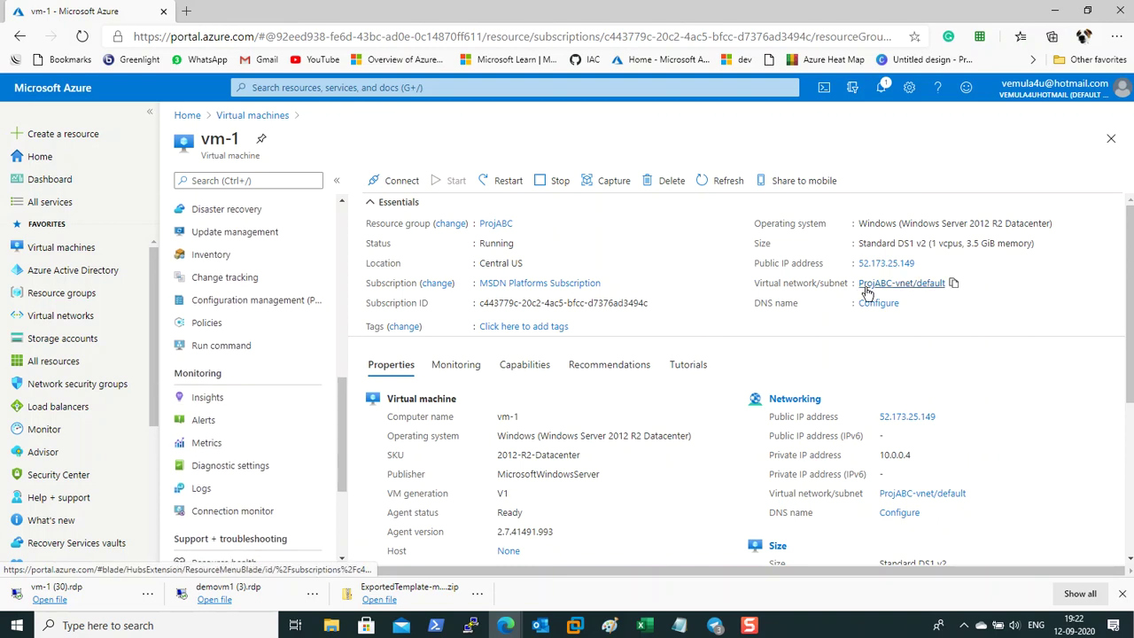
scroll(234, 203, "up", 3)
scroll(252, 416, "down", 5)
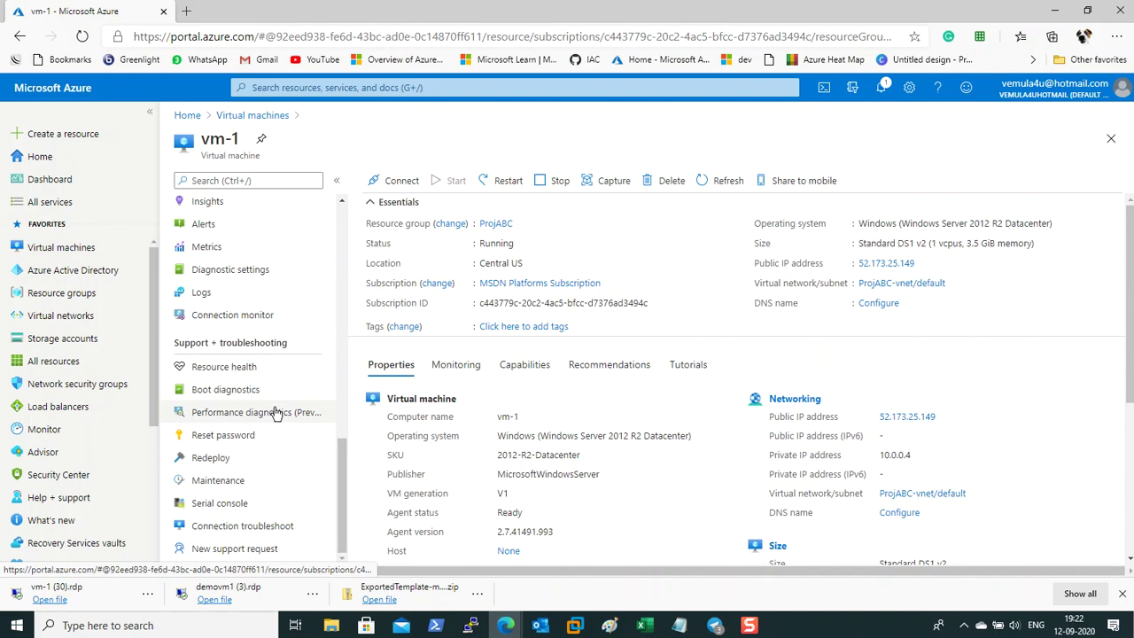
scroll(273, 410, "up", 2)
scroll(274, 368, "up", 4)
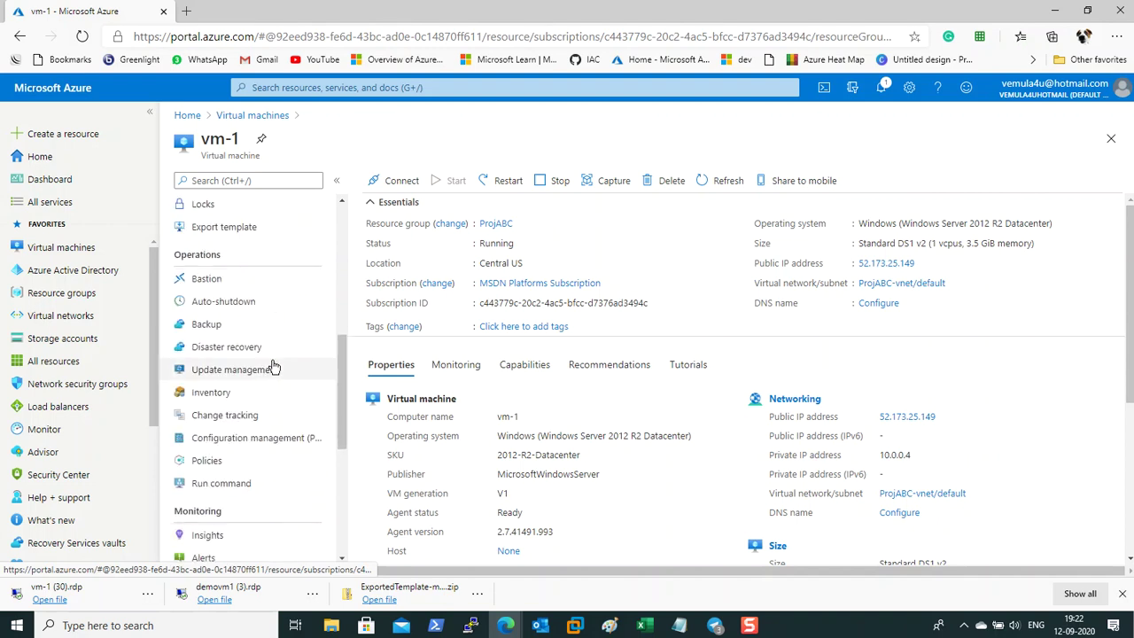
scroll(274, 363, "up", 3)
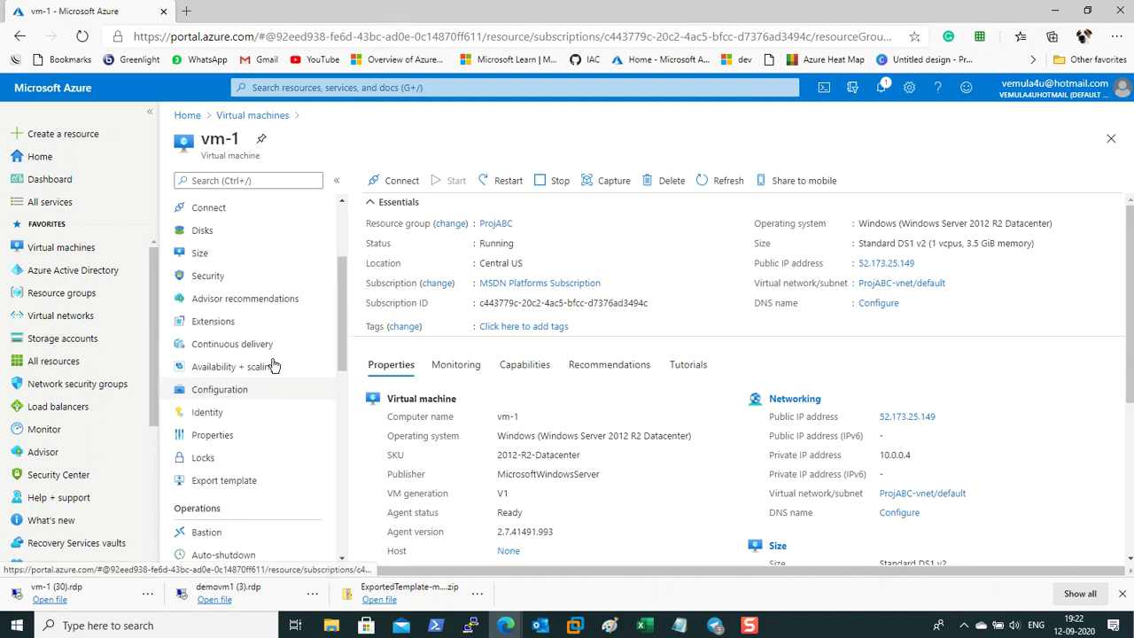
left_click(202, 279)
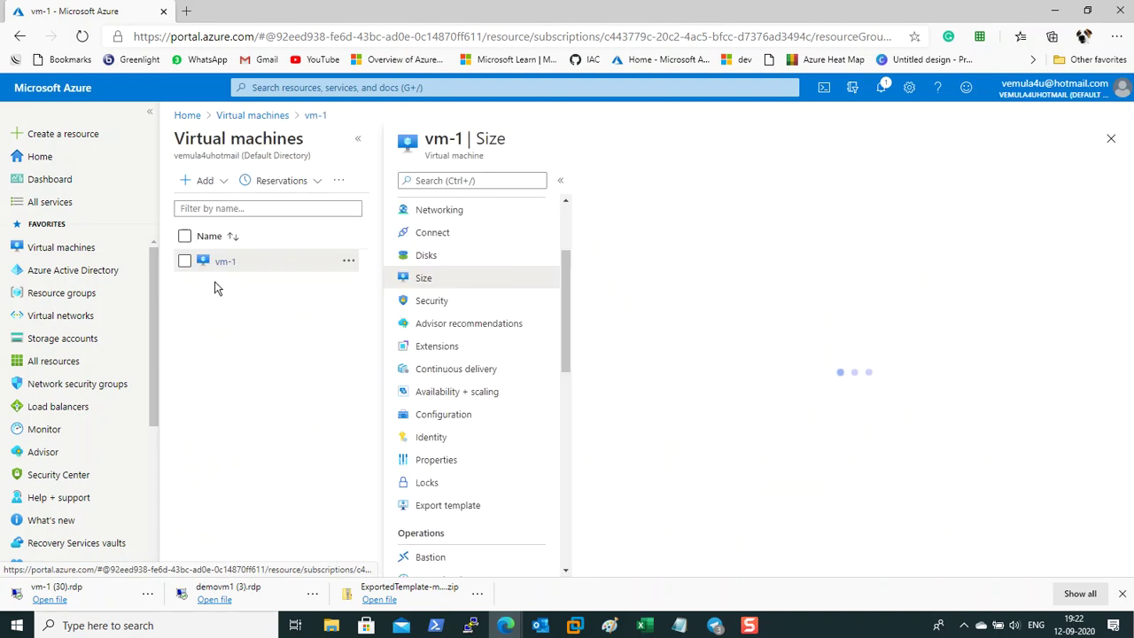
- Check vm-1's current size and select B2ms in the list of available sizes
mouse_move(761, 473)
left_mouse_down()
mouse_move(903, 492)
mouse_move(742, 469)
left_mouse_up()
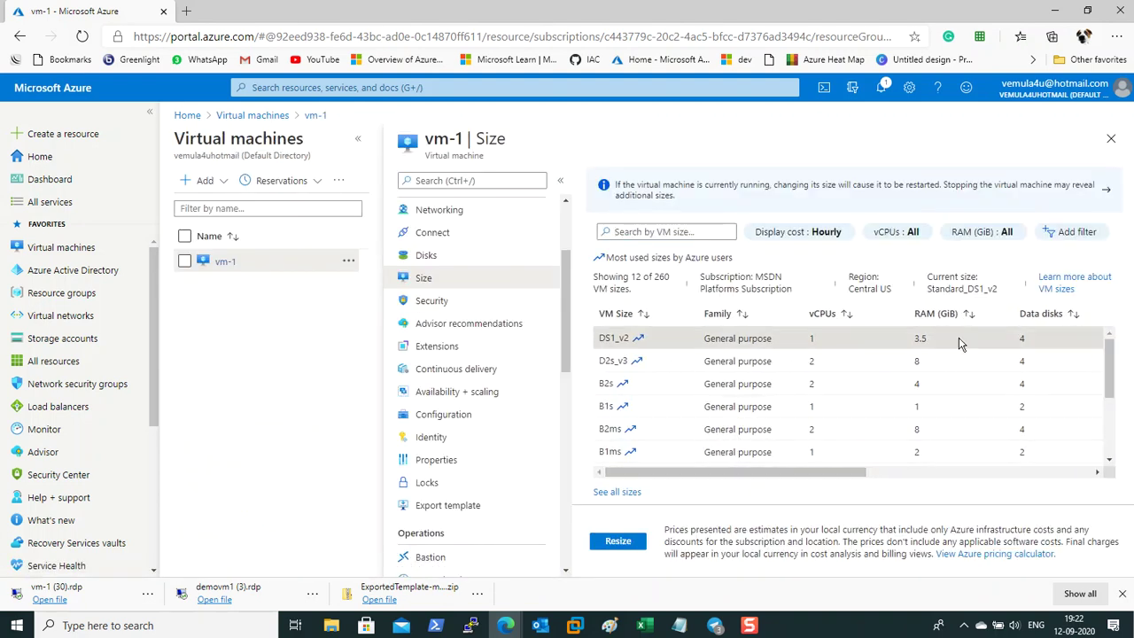
left_click_drag(934, 292, 998, 294)
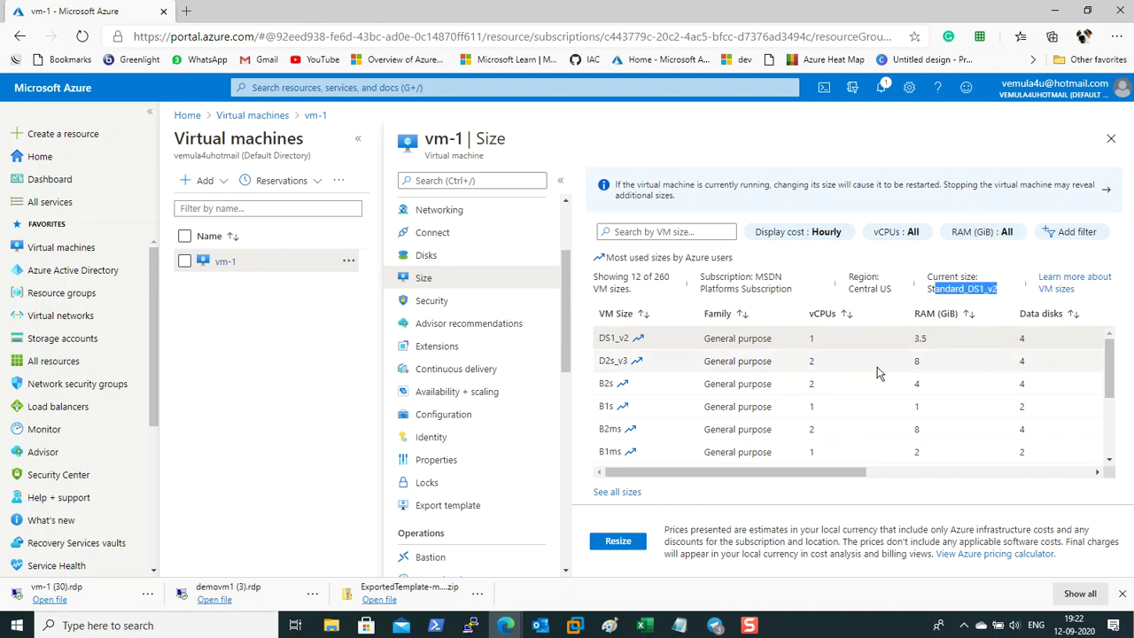
left_click(602, 432)
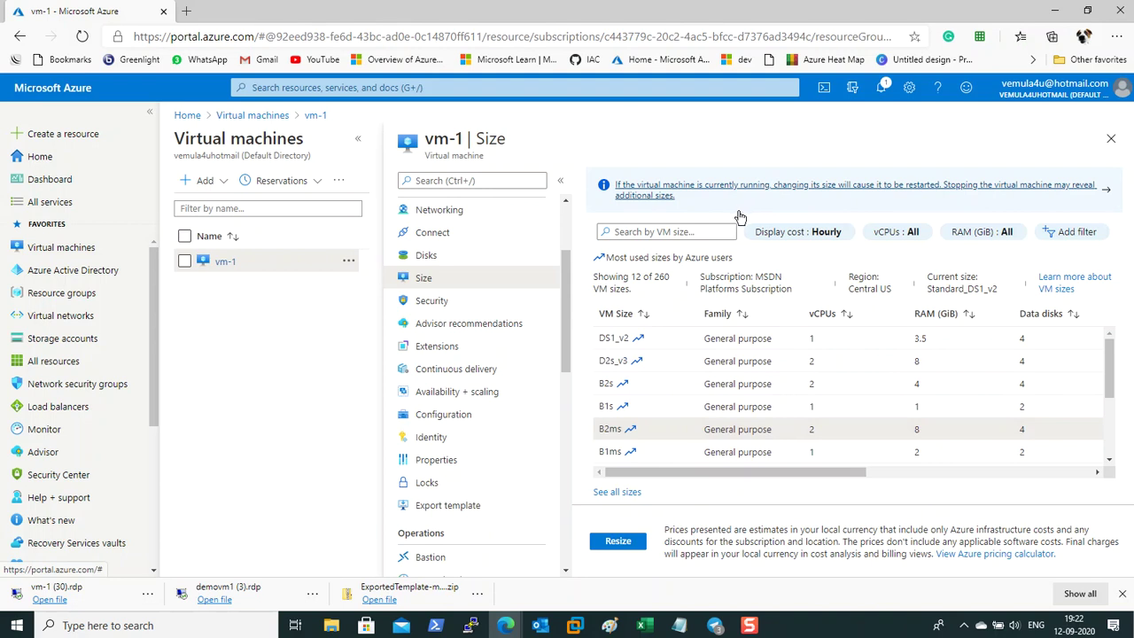
scroll(518, 254, "up", 2)
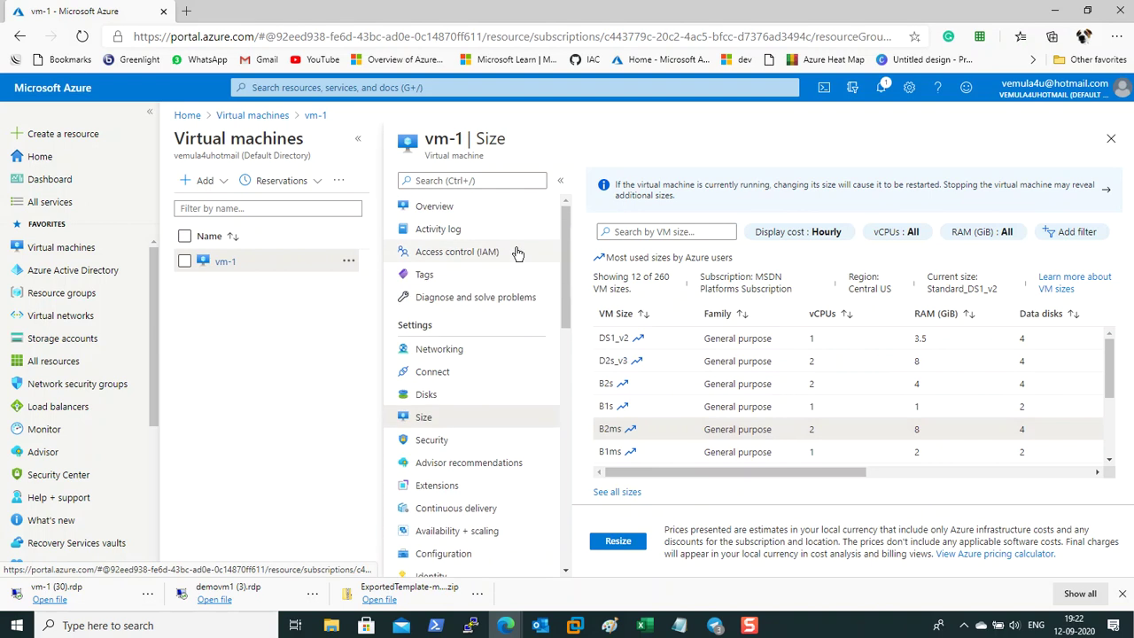
- Resize vm-1 to the B2ms size from its list of available VM sizes
scroll(518, 254, "down", 3)
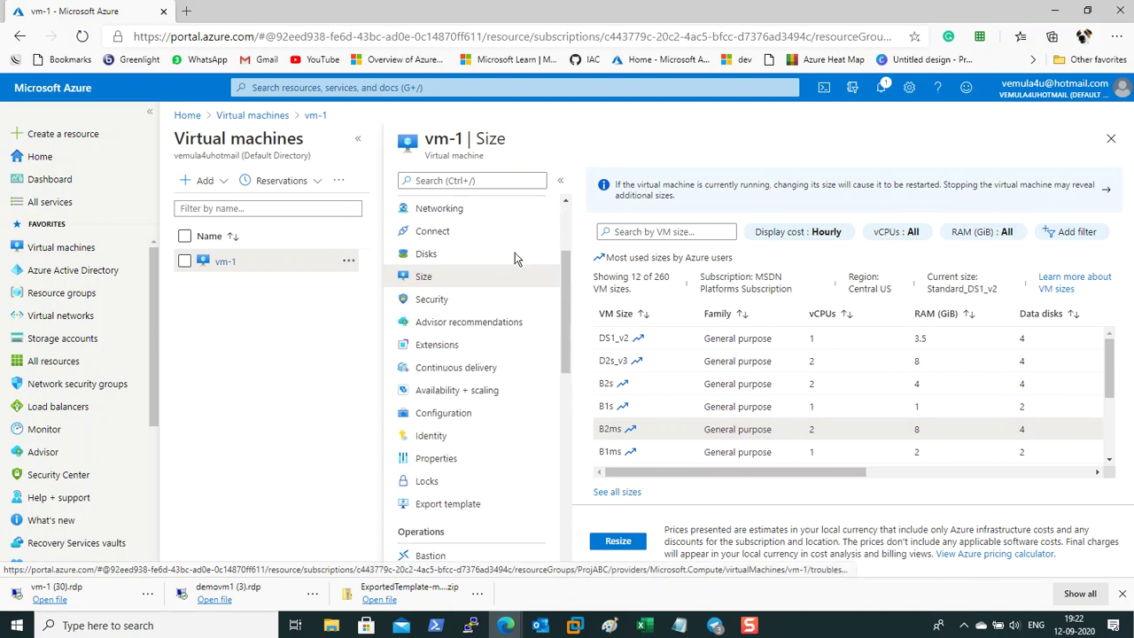
left_click(723, 441)
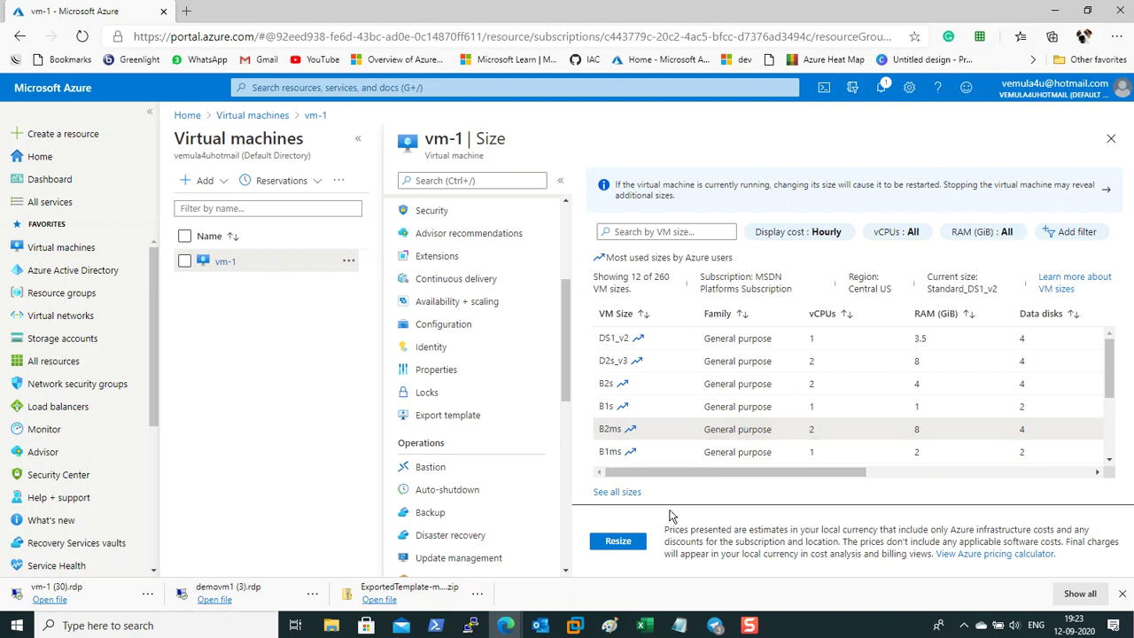
left_click(618, 541)
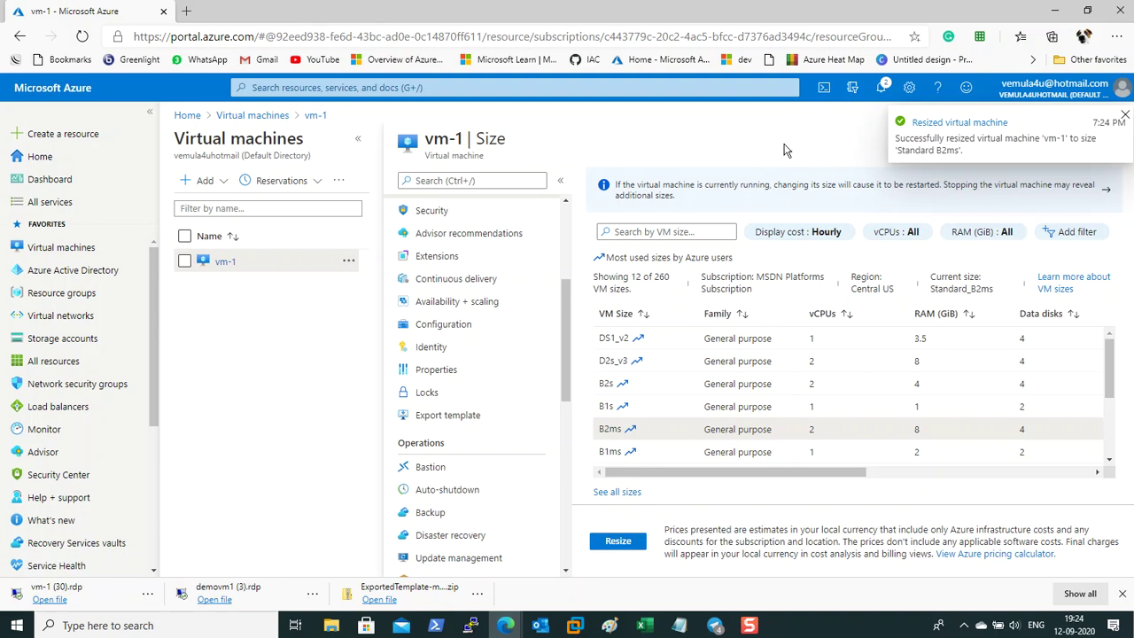
- Check vm-1's current size on the Size page, and compare it with the size given in the VM's overview
left_click_drag(930, 296, 953, 294)
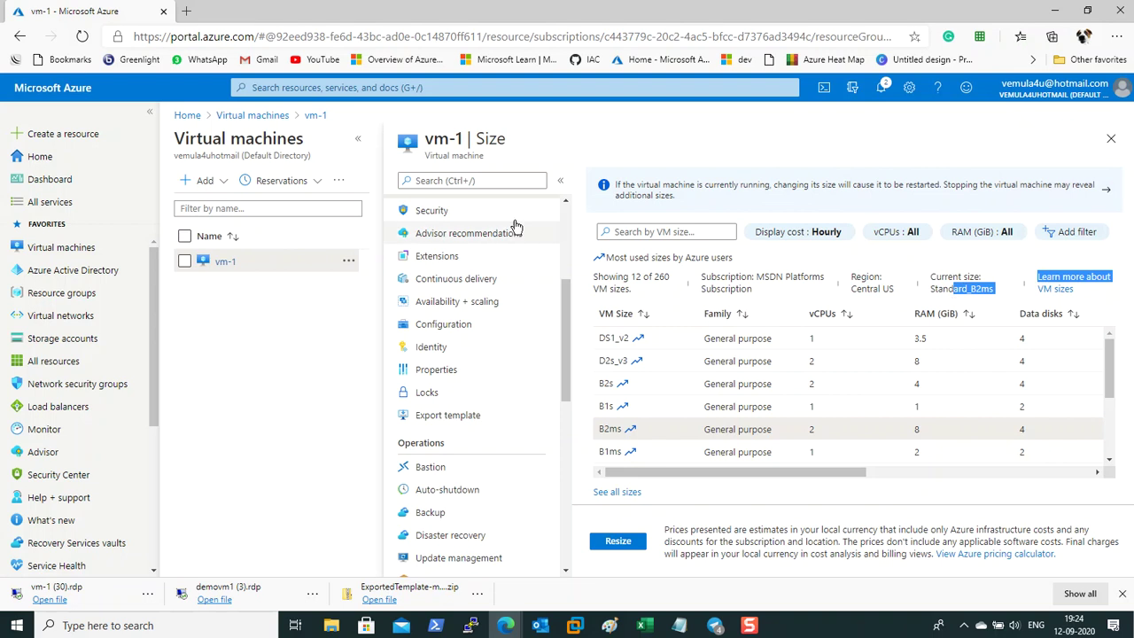
left_click(921, 170)
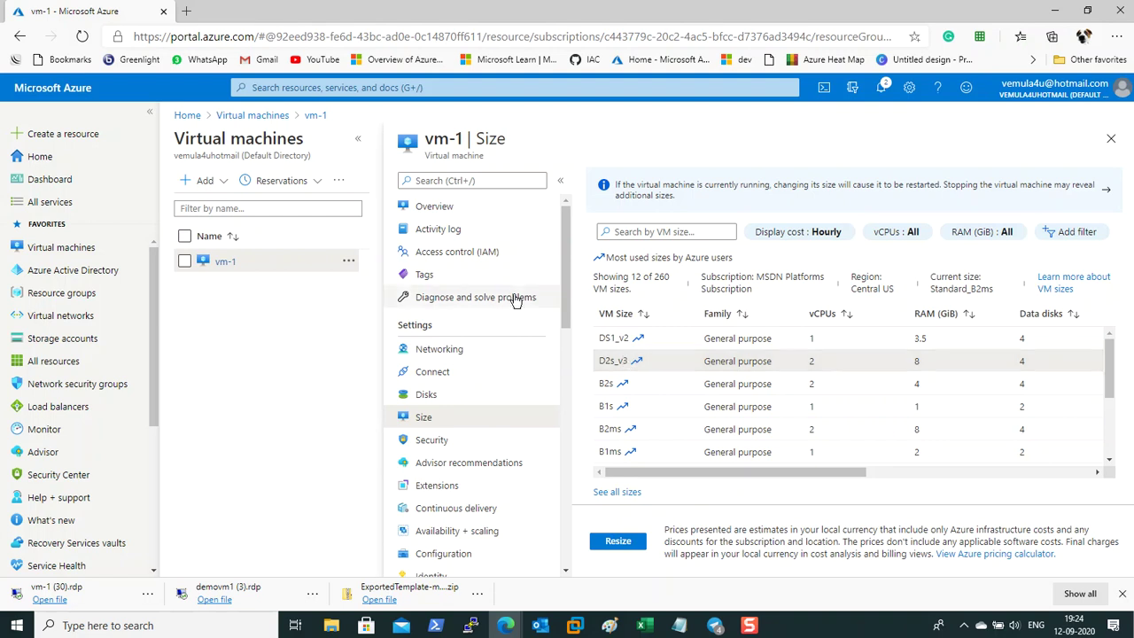
left_click(446, 207)
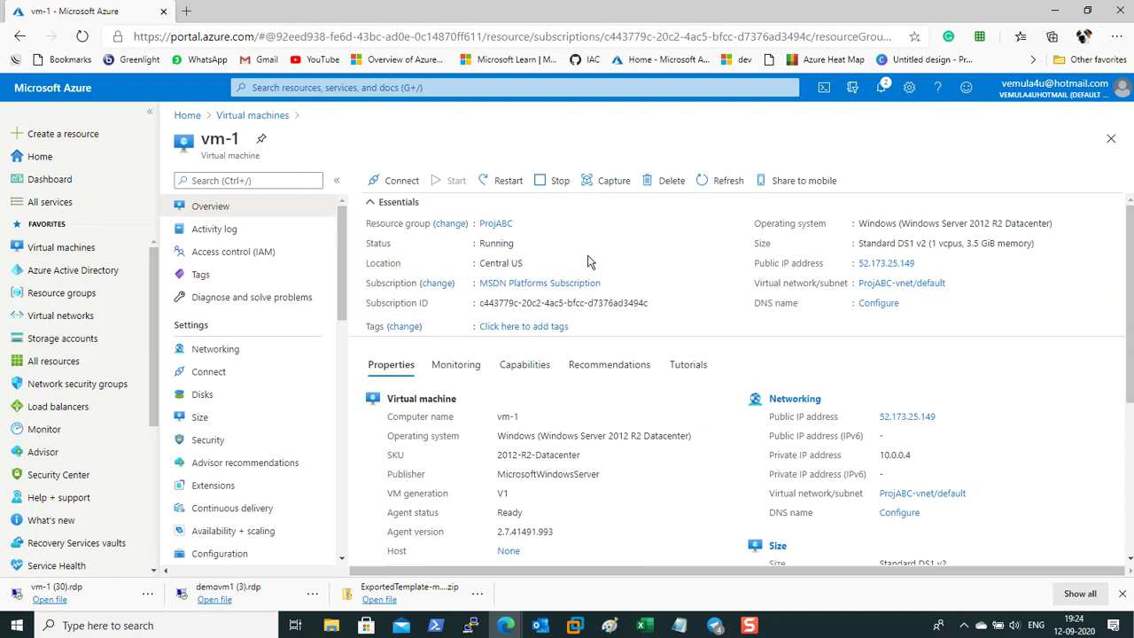
left_click_drag(927, 222, 957, 221)
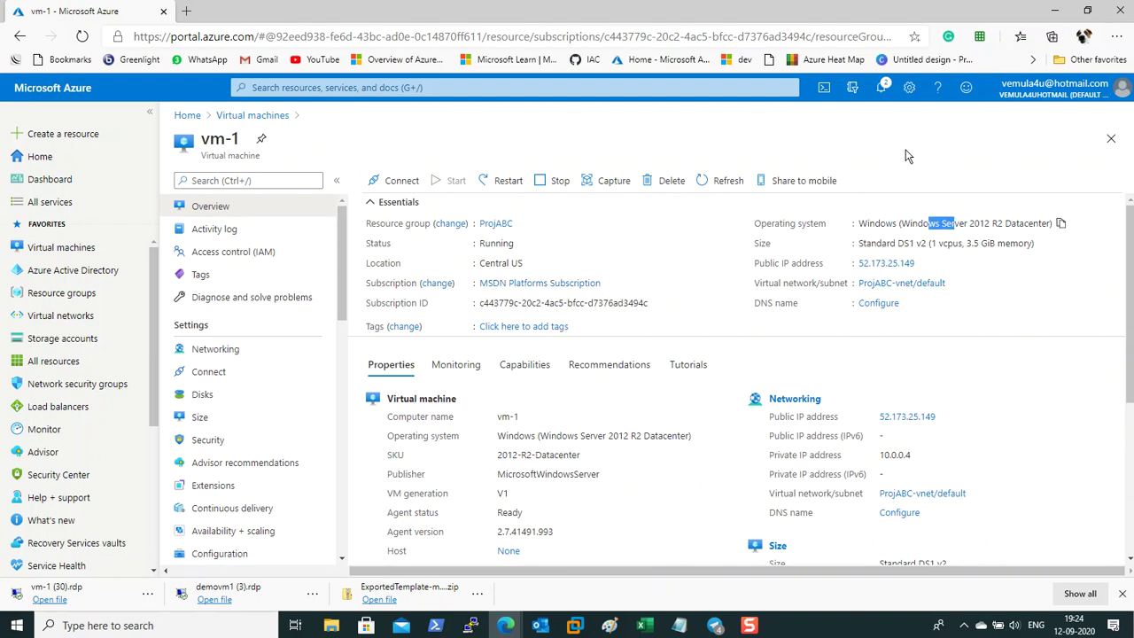